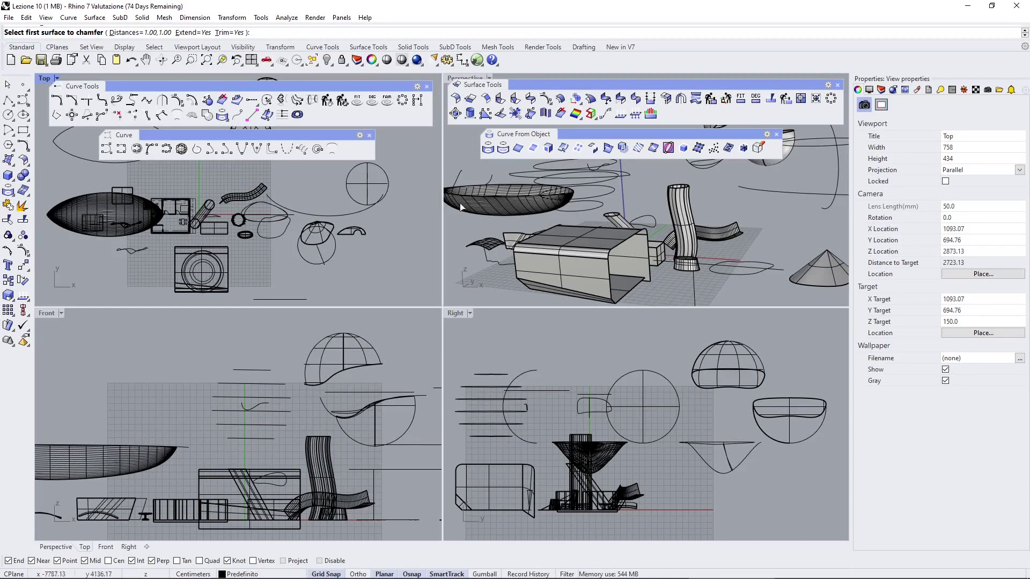
pyautogui.moveTo(458, 224); pyautogui.dragTo(543, 248, button='right')
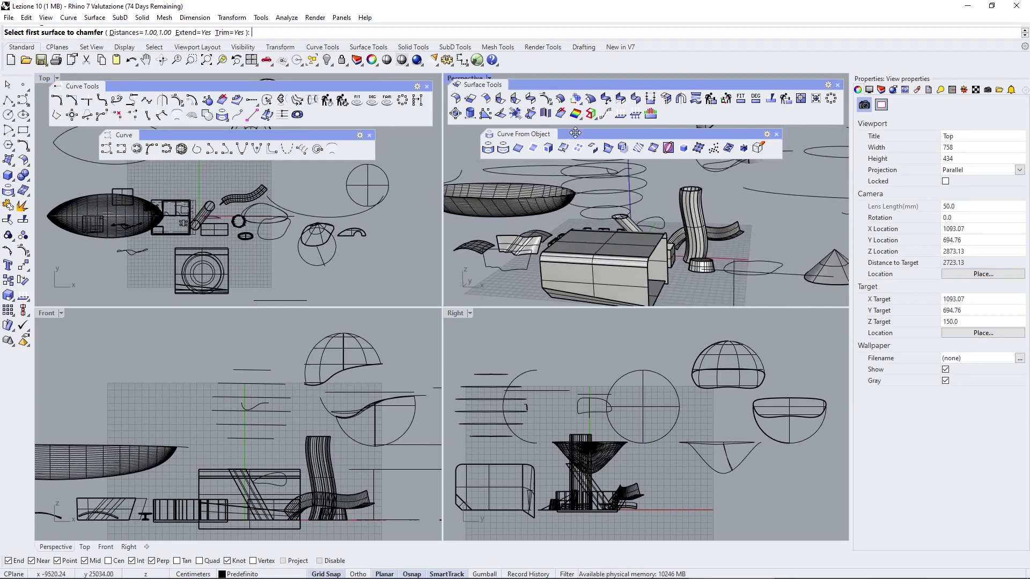
pyautogui.moveTo(575, 132); pyautogui.dragTo(583, 131)
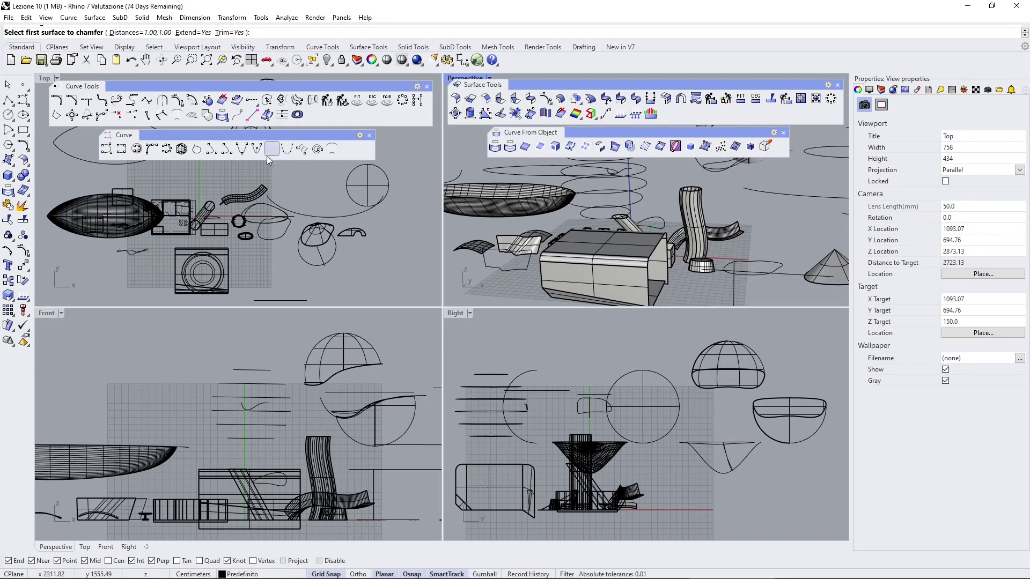
pyautogui.moveTo(245, 136); pyautogui.dragTo(245, 136)
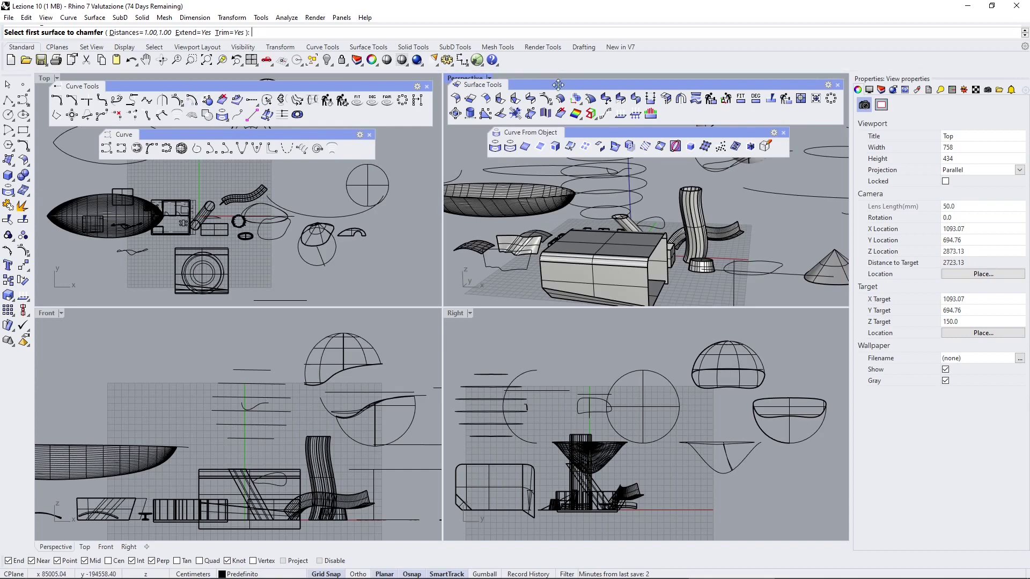
pyautogui.moveTo(557, 85); pyautogui.dragTo(557, 84)
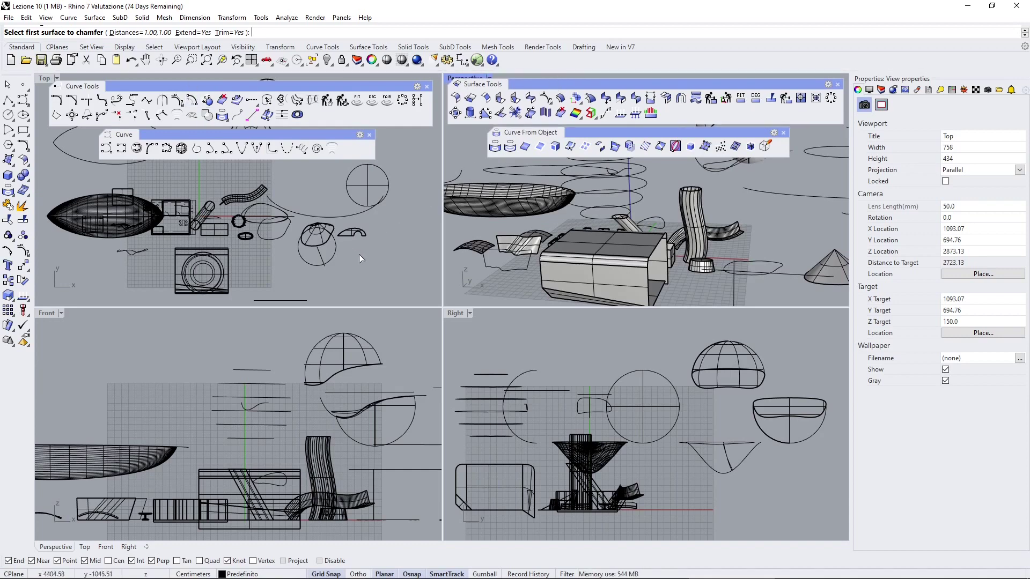
pyautogui.scroll(-2, 361, 264)
pyautogui.scroll(-4, 664, 259)
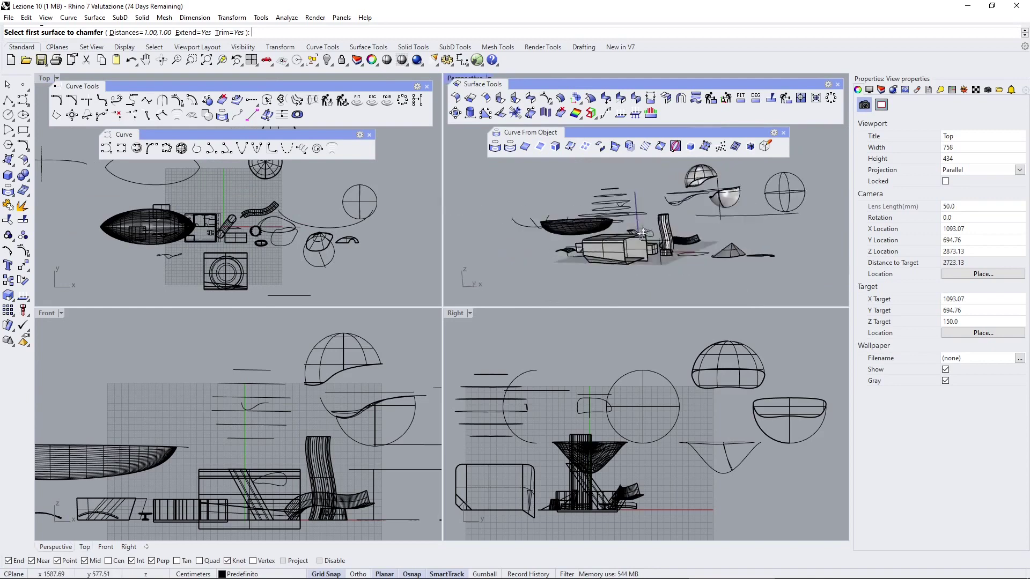
pyautogui.scroll(5, 663, 259)
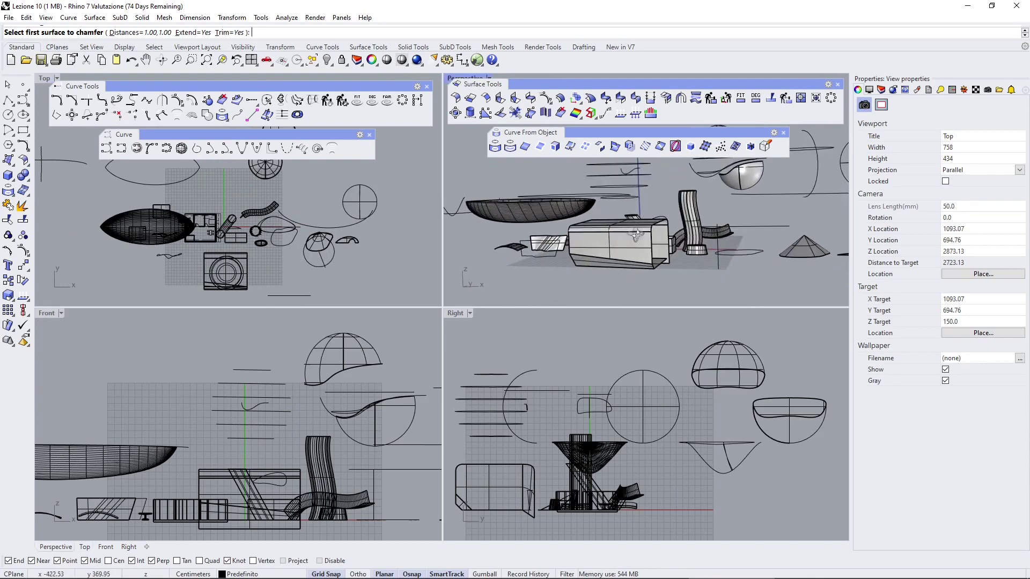
pyautogui.scroll(3, 658, 241)
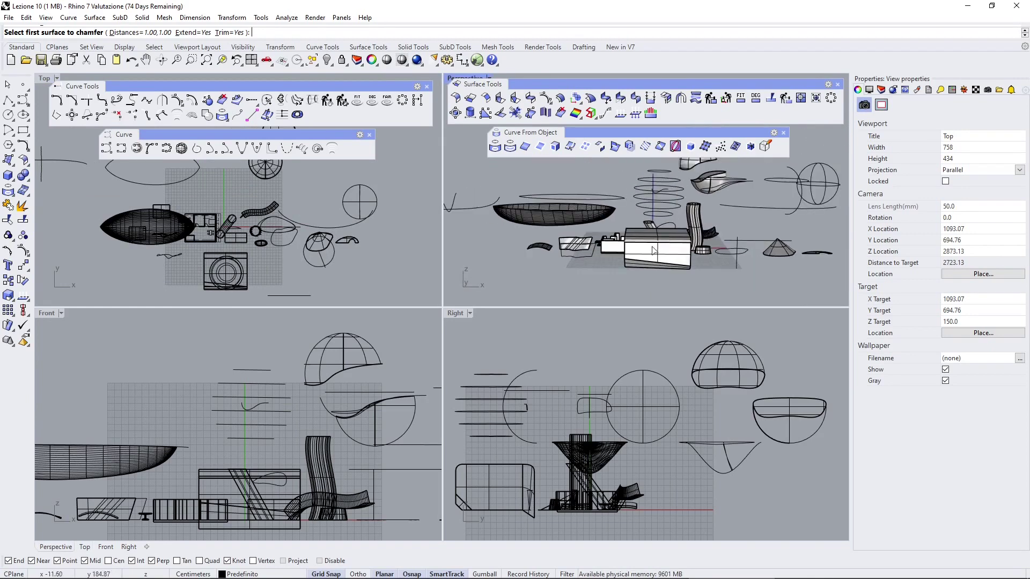
pyautogui.moveTo(548, 87); pyautogui.dragTo(552, 88)
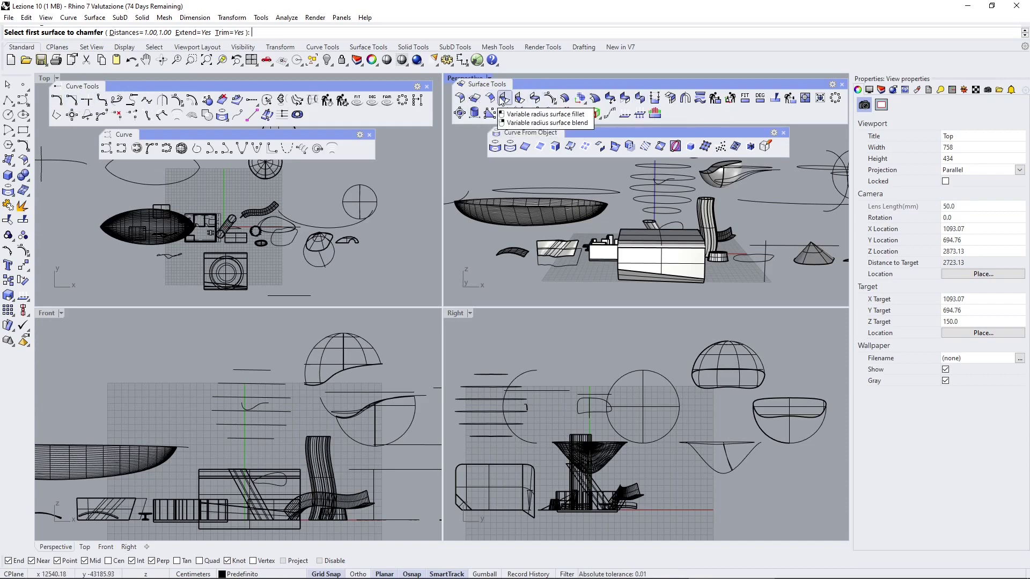
pyautogui.moveTo(535, 82); pyautogui.dragTo(531, 83)
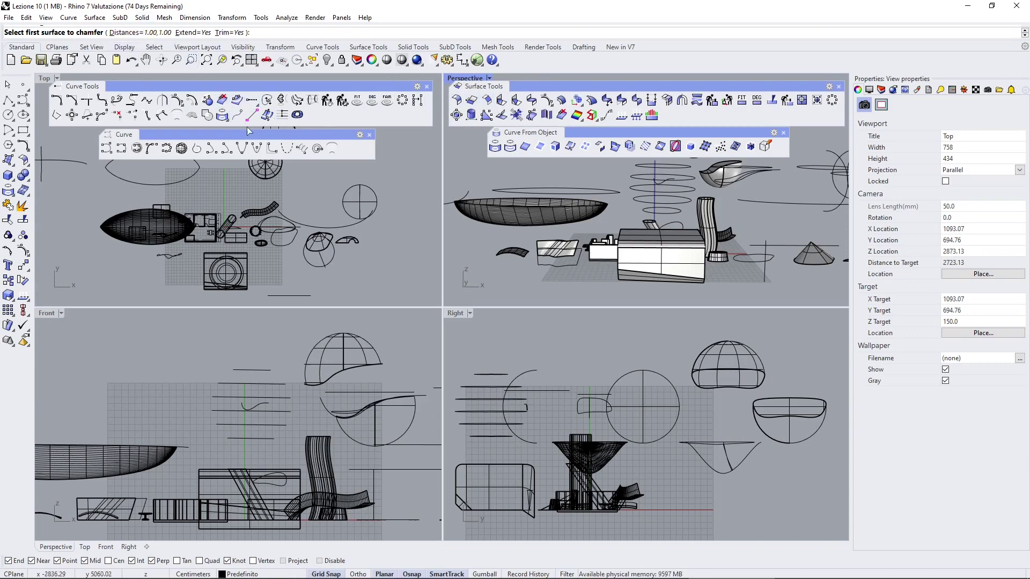
pyautogui.moveTo(122, 86); pyautogui.dragTo(125, 88)
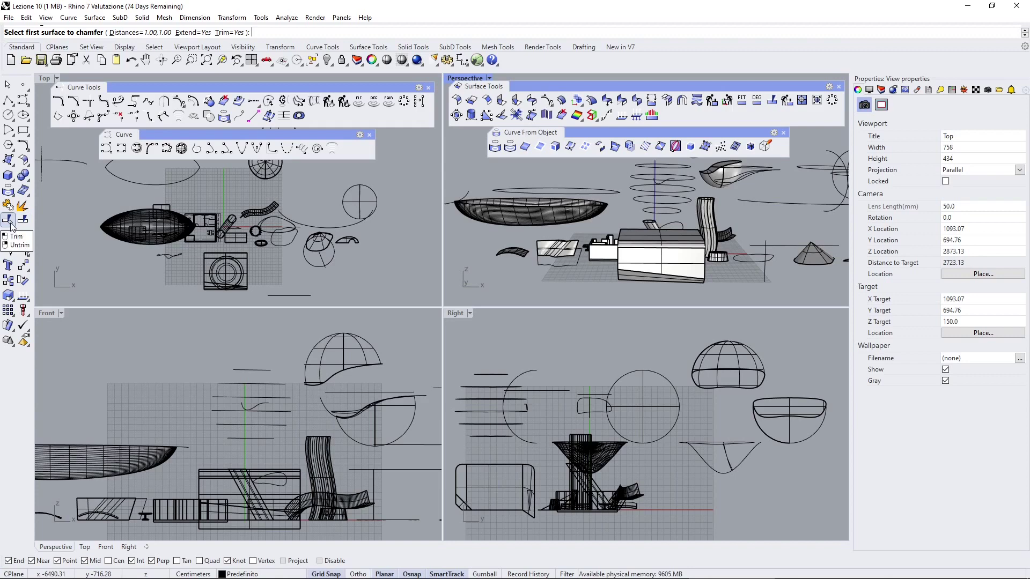
pyautogui.moveTo(589, 220); pyautogui.dragTo(558, 226, button='right')
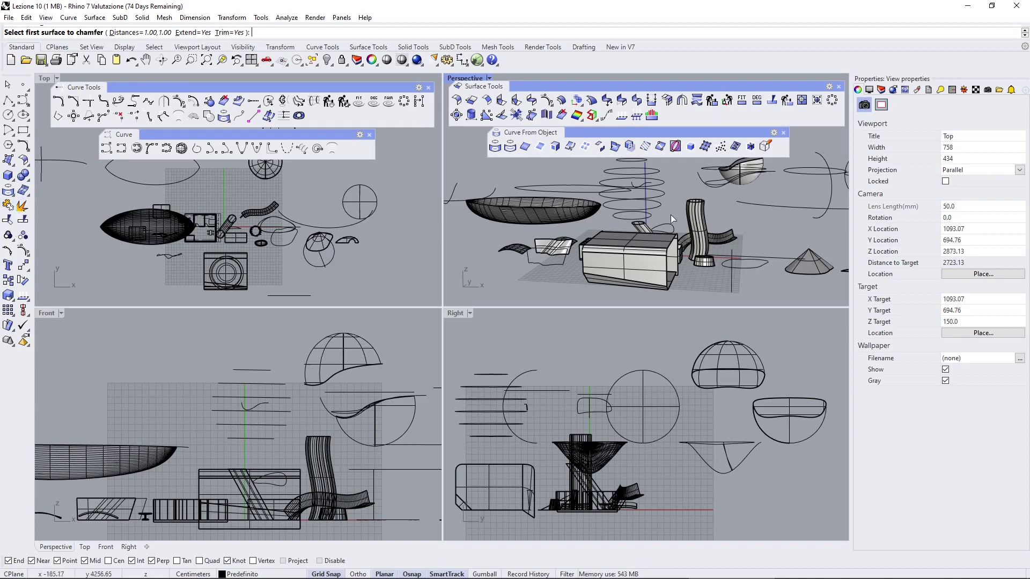
pyautogui.scroll(-1, 673, 219)
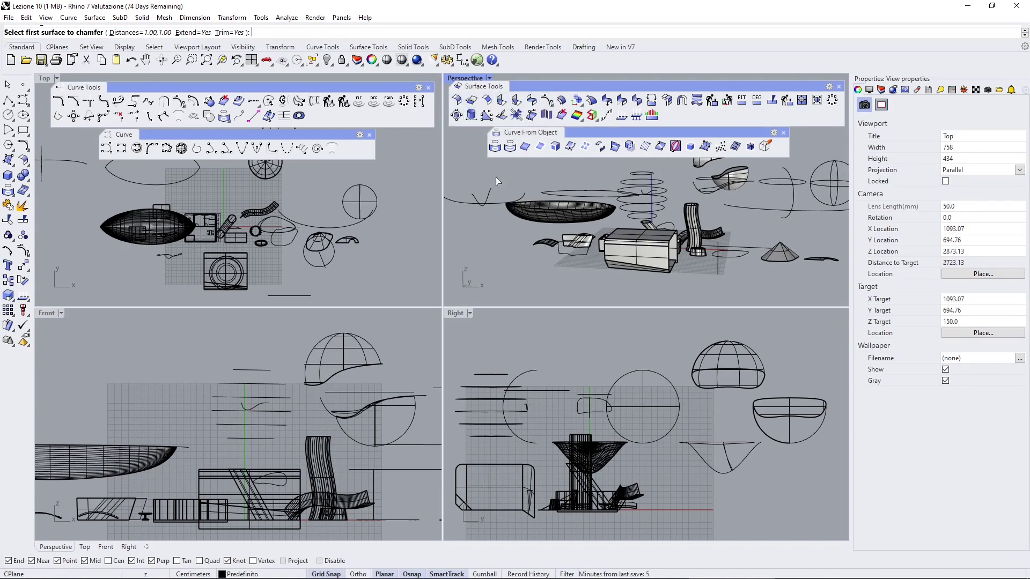
# Step: Try to chamfer the large box's end face with an adjoining surface using distances 1.00,1.00
pyautogui.scroll(6, 635, 244)
pyautogui.moveTo(594, 259); pyautogui.dragTo(623, 239, button='right')
pyautogui.click(639, 245)
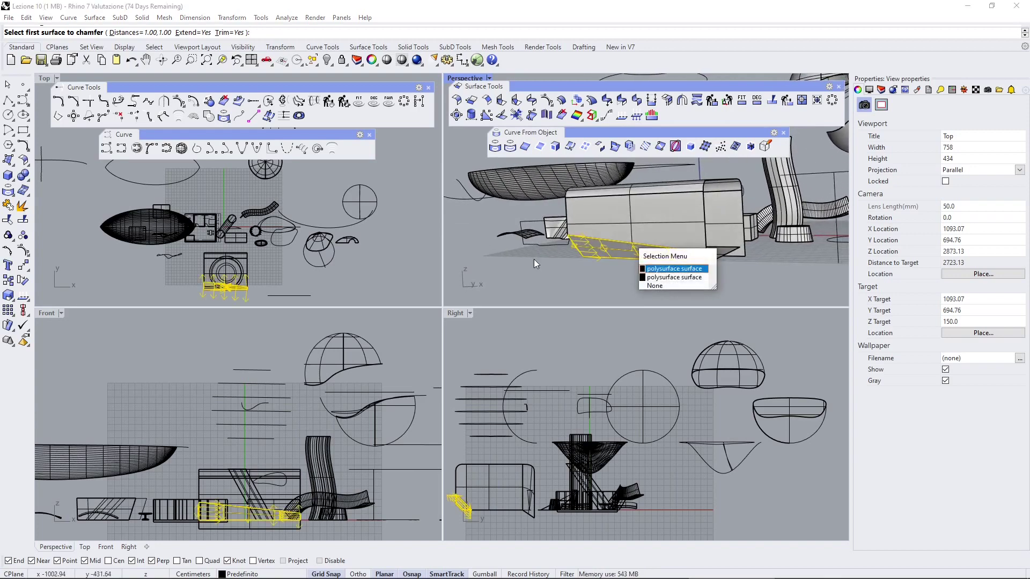
pyautogui.moveTo(533, 259); pyautogui.dragTo(474, 230, button='right')
pyautogui.scroll(-5, 491, 219)
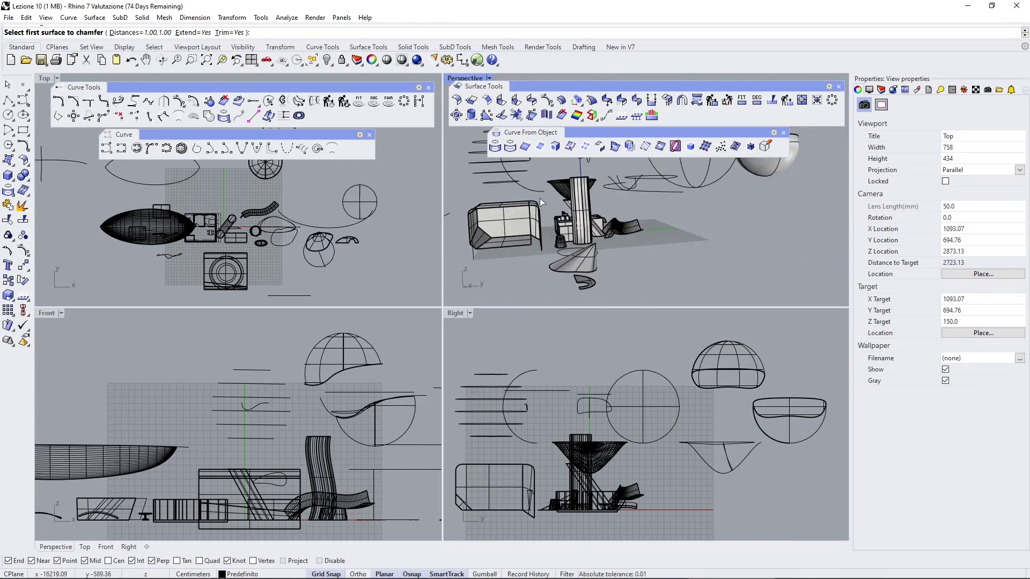
pyautogui.click(511, 228)
pyautogui.scroll(3, 493, 209)
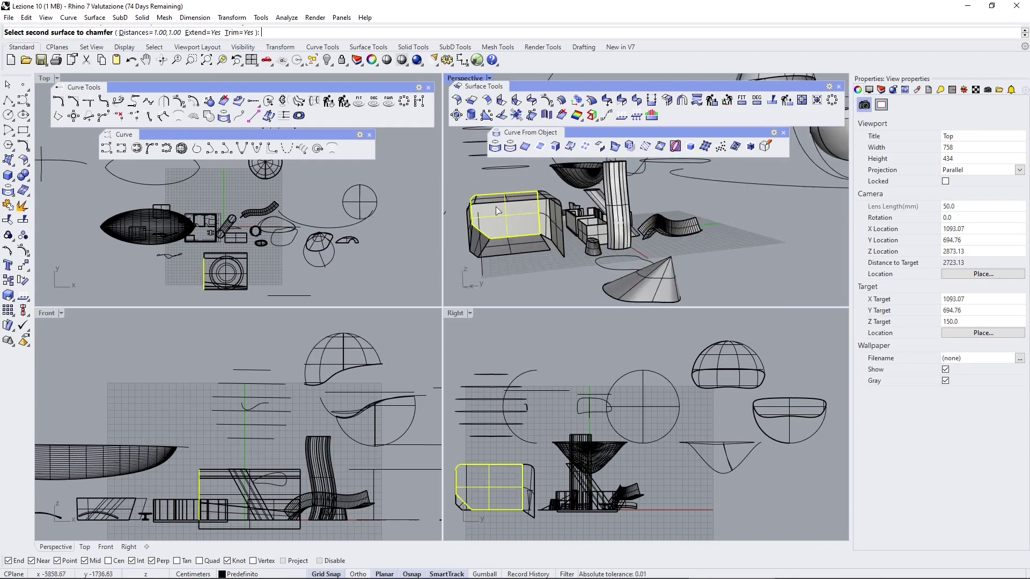
pyautogui.click(479, 217)
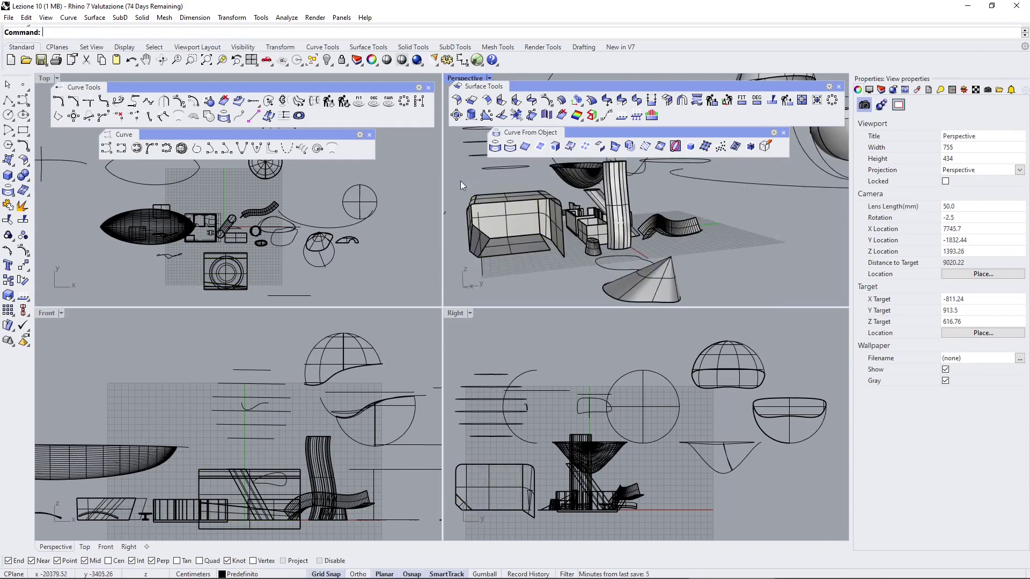
# Step: Delete the large bevelled box, including all of its surfaces, from the front of the scene
pyautogui.moveTo(537, 271); pyautogui.dragTo(571, 285)
pyautogui.moveTo(571, 286); pyautogui.dragTo(570, 251, button='right')
pyautogui.press('Delete')
# Step: Create a solid box from two opposite base corners and a height, on the ground plane in front of the other models
pyautogui.click(142, 17)
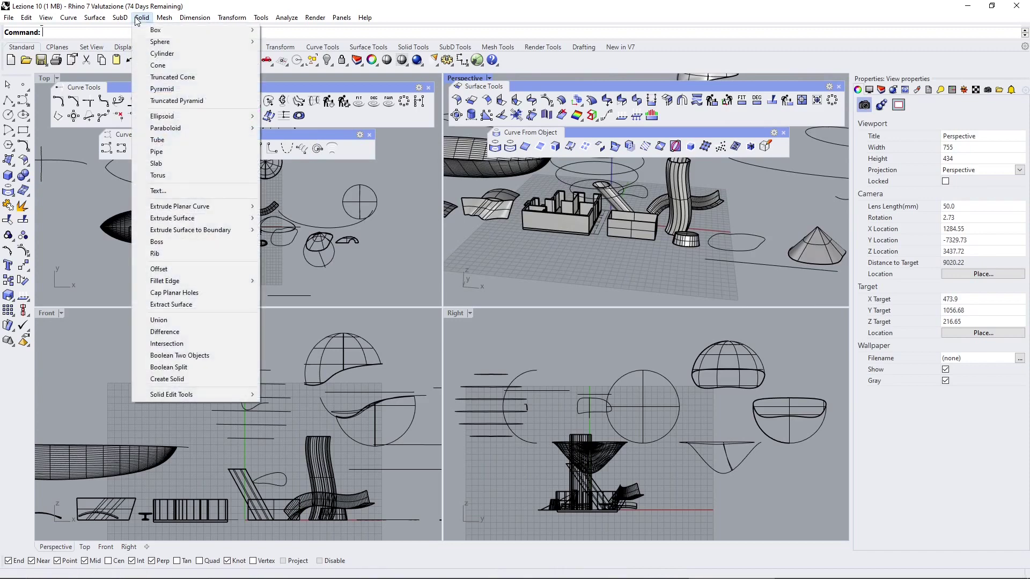
pyautogui.moveTo(151, 31)
pyautogui.click(268, 35)
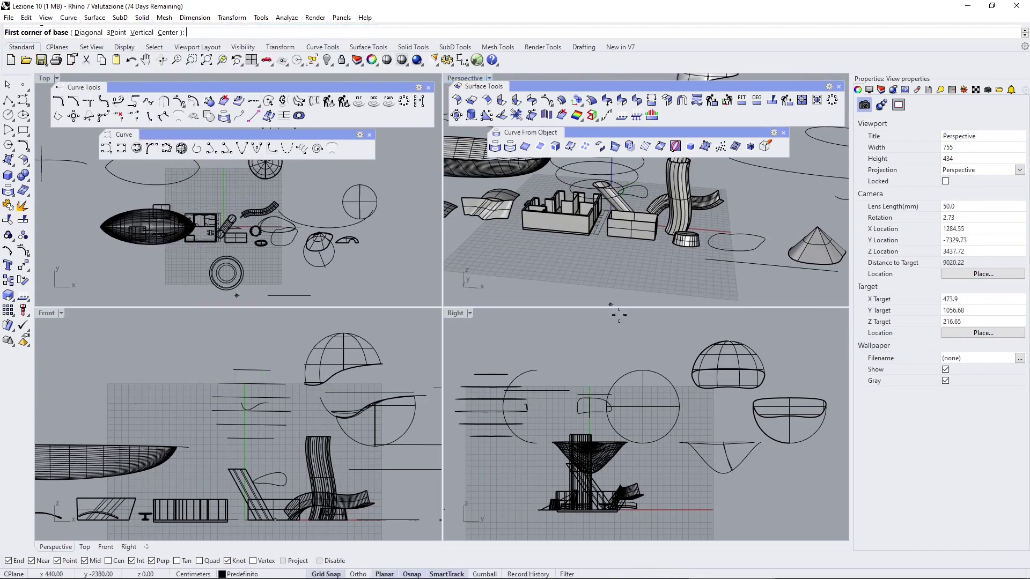
pyautogui.click(519, 285)
pyautogui.click(633, 263)
pyautogui.click(520, 247)
pyautogui.moveTo(520, 245); pyautogui.dragTo(577, 217, button='right')
# Step: Explode the new box into separate surfaces and delete its right end face to leave that side open
pyautogui.click(533, 211)
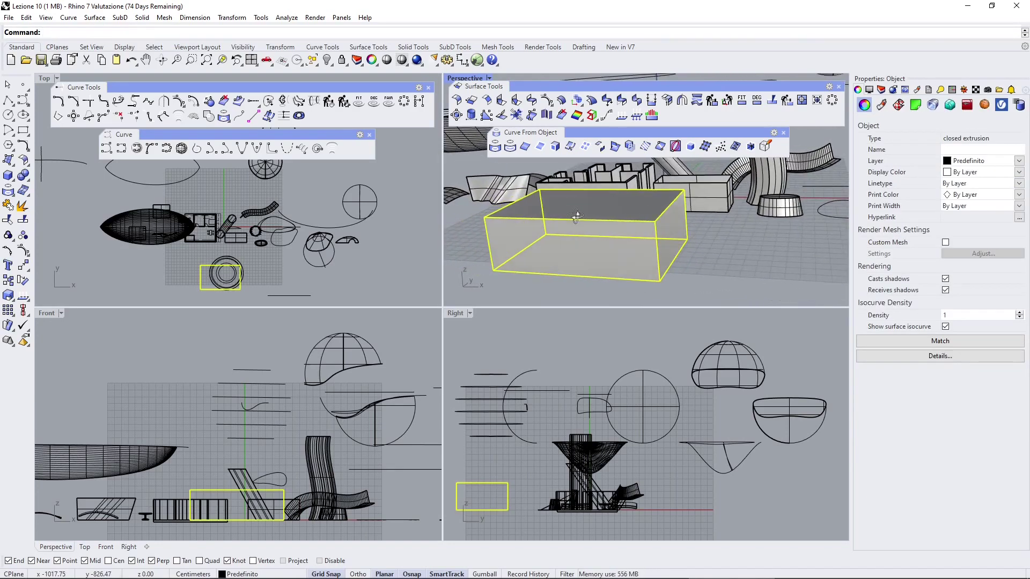
pyautogui.click(24, 206)
pyautogui.click(757, 253)
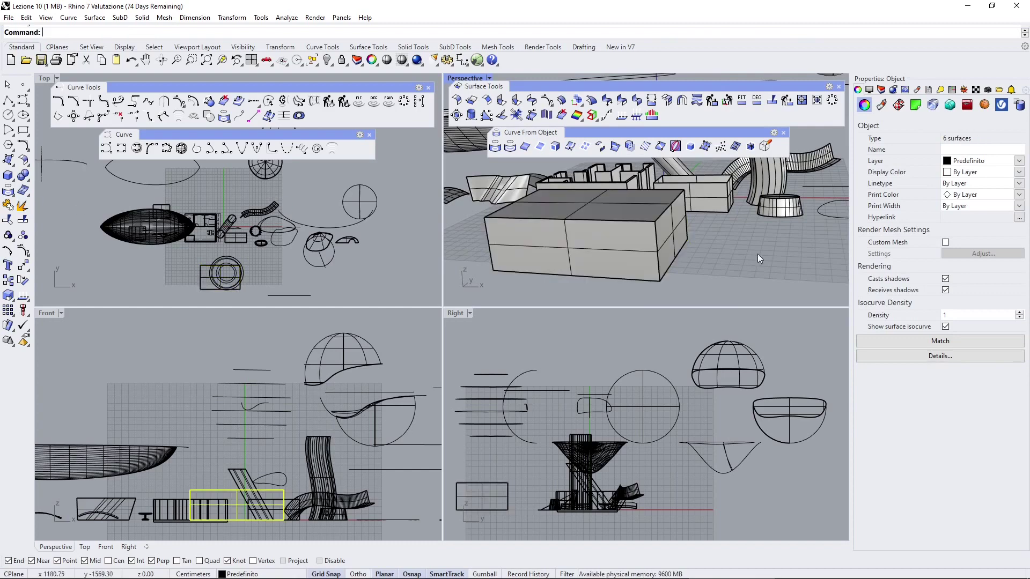
pyautogui.click(594, 241)
pyautogui.moveTo(463, 205); pyautogui.dragTo(527, 253, button='right')
pyautogui.click(497, 228)
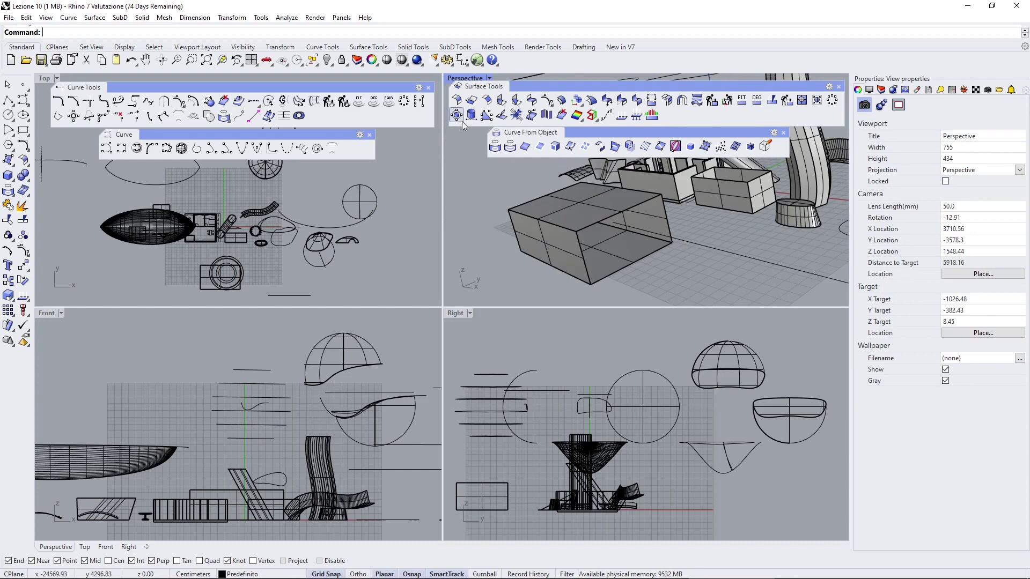
# Step: Fillet the box's front and top surfaces with radius 100, extending and trimming both surfaces
pyautogui.click(457, 101)
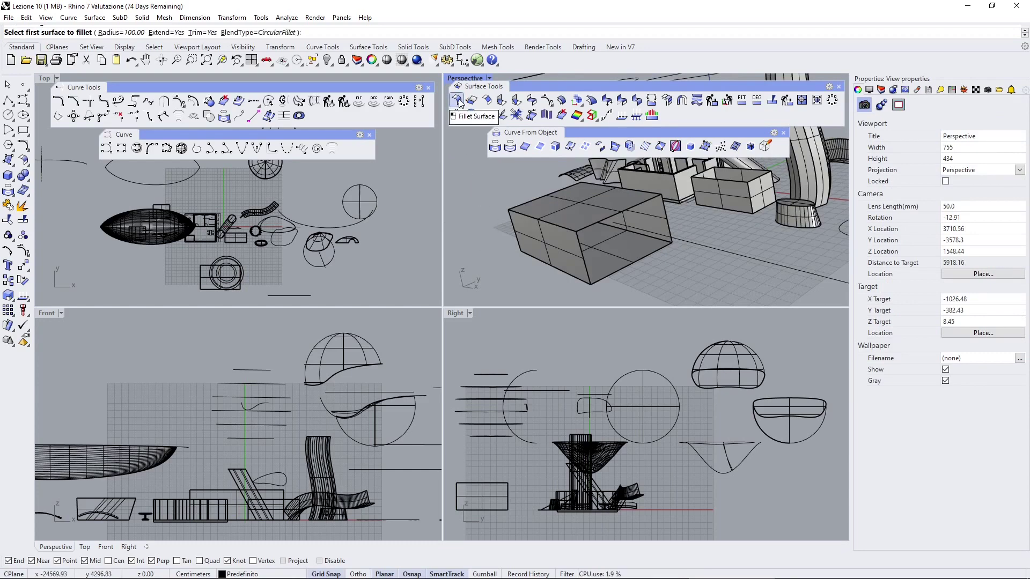
pyautogui.click(537, 242)
pyautogui.moveTo(487, 218); pyautogui.dragTo(504, 210, button='right')
pyautogui.click(561, 195)
pyautogui.scroll(2, 552, 202)
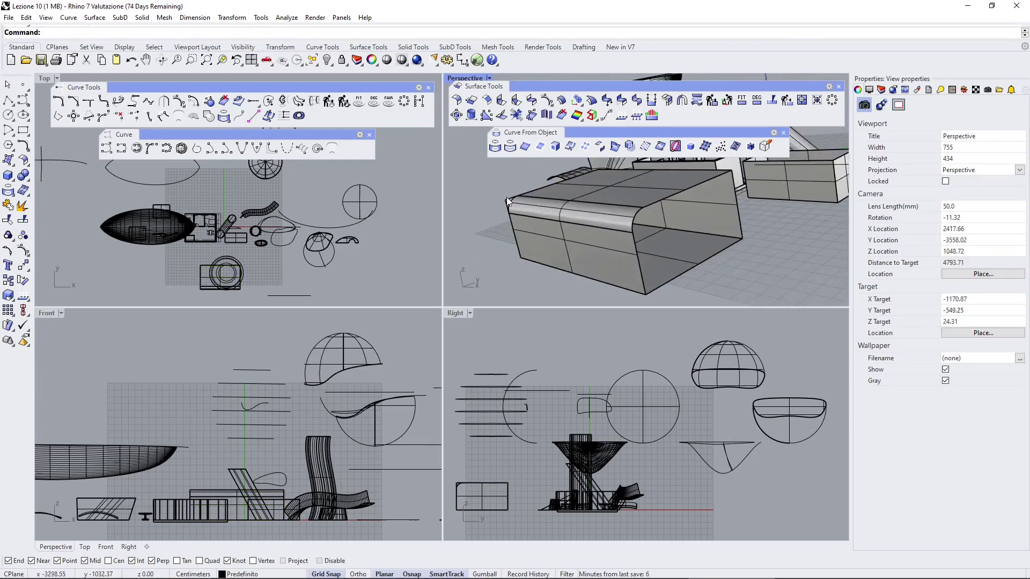
pyautogui.click(622, 223)
pyautogui.press('Escape')
# Step: Examine the rounded edge from both ends of the box and the end face's corner beyond the fillet
pyautogui.moveTo(567, 223); pyautogui.dragTo(538, 205, button='right')
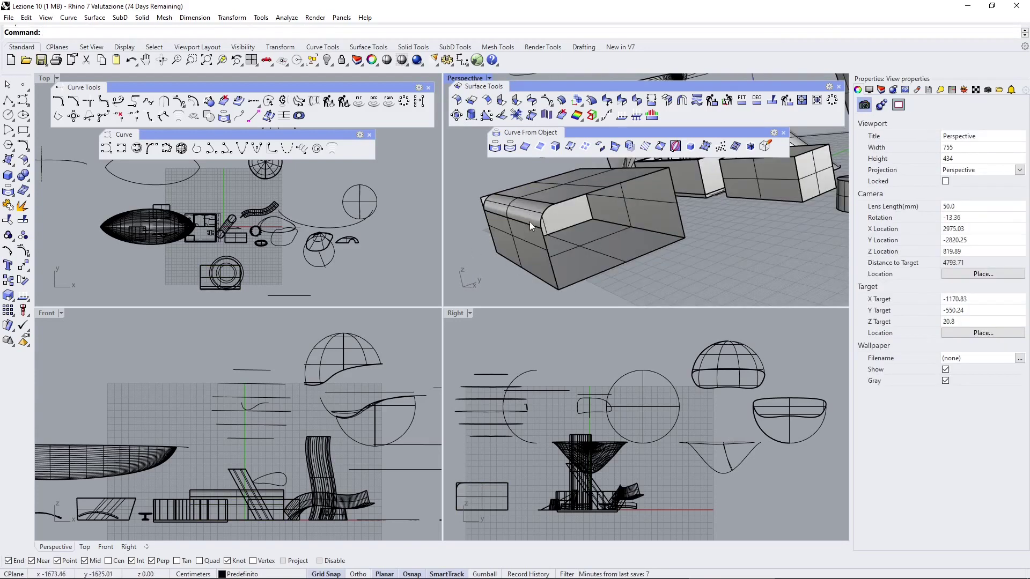
pyautogui.scroll(2, 530, 228)
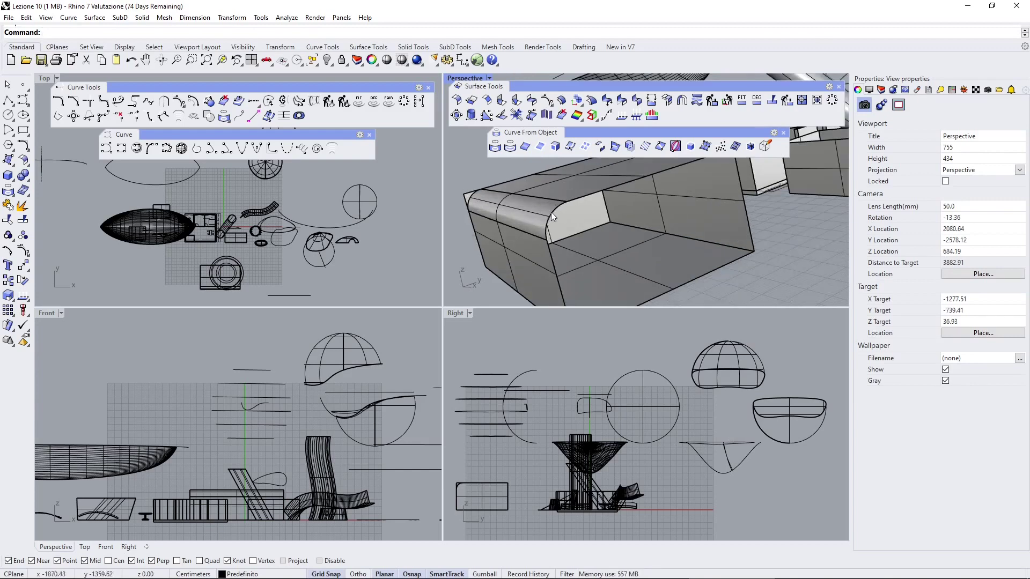
pyautogui.scroll(-2, 605, 208)
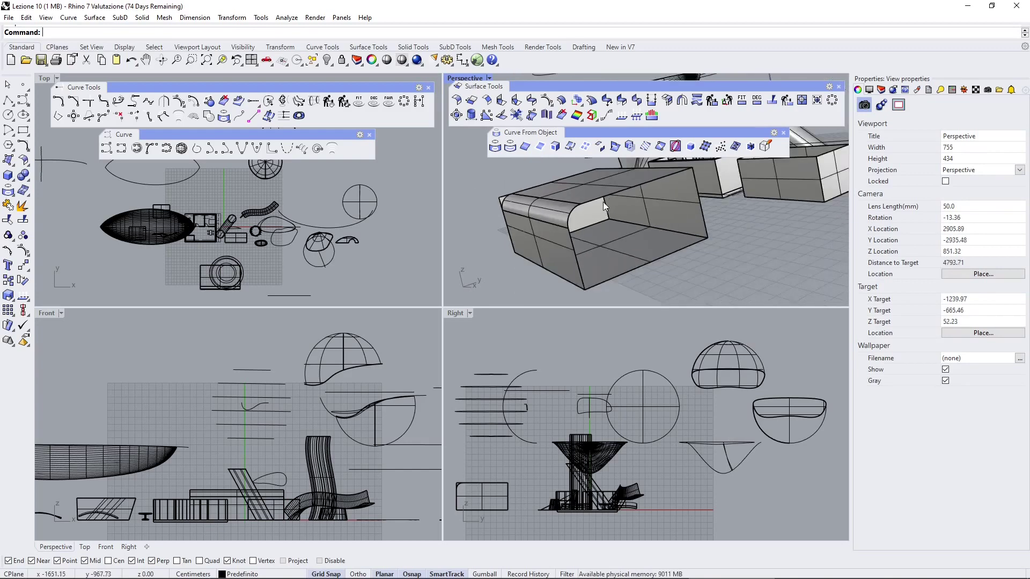
pyautogui.moveTo(604, 202)
pyautogui.mouseDown(button='right')
pyautogui.moveTo(576, 199)
pyautogui.moveTo(591, 211)
pyautogui.mouseUp(button='right')
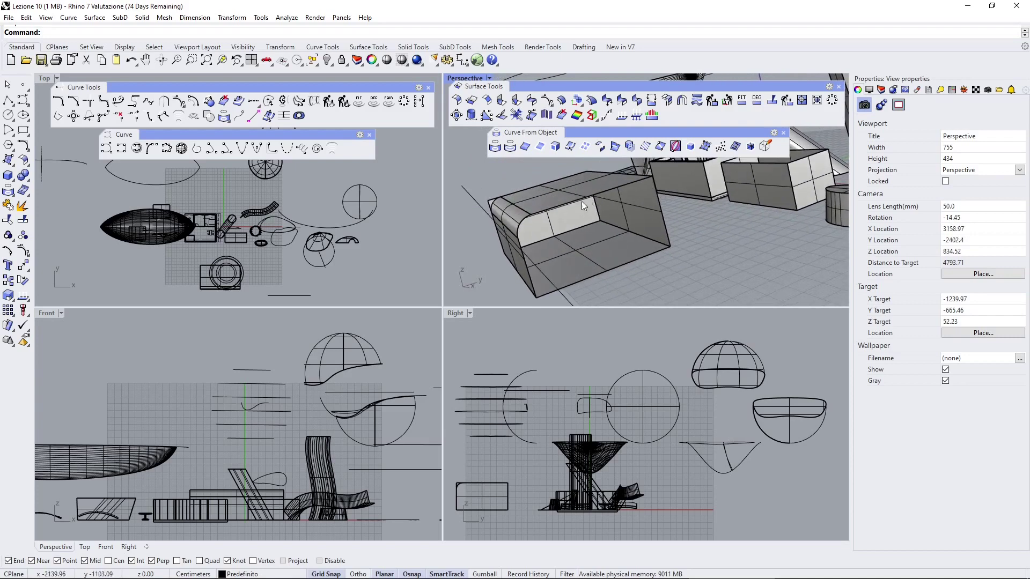
pyautogui.click(584, 200)
pyautogui.press('Escape')
pyautogui.scroll(6, 504, 209)
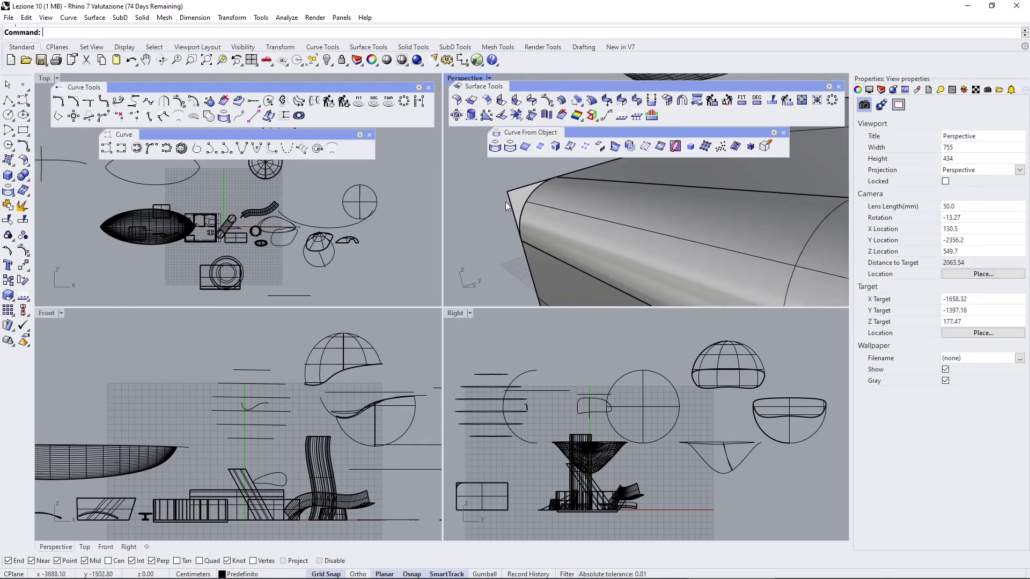
pyautogui.click(514, 208)
pyautogui.scroll(-3, 514, 207)
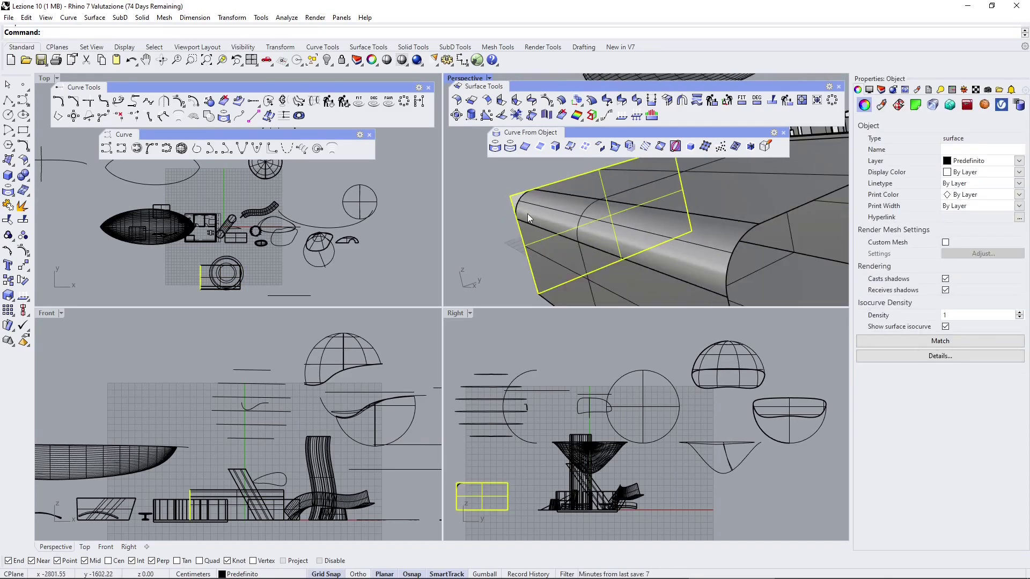
pyautogui.scroll(-3, 518, 201)
pyautogui.press('Escape')
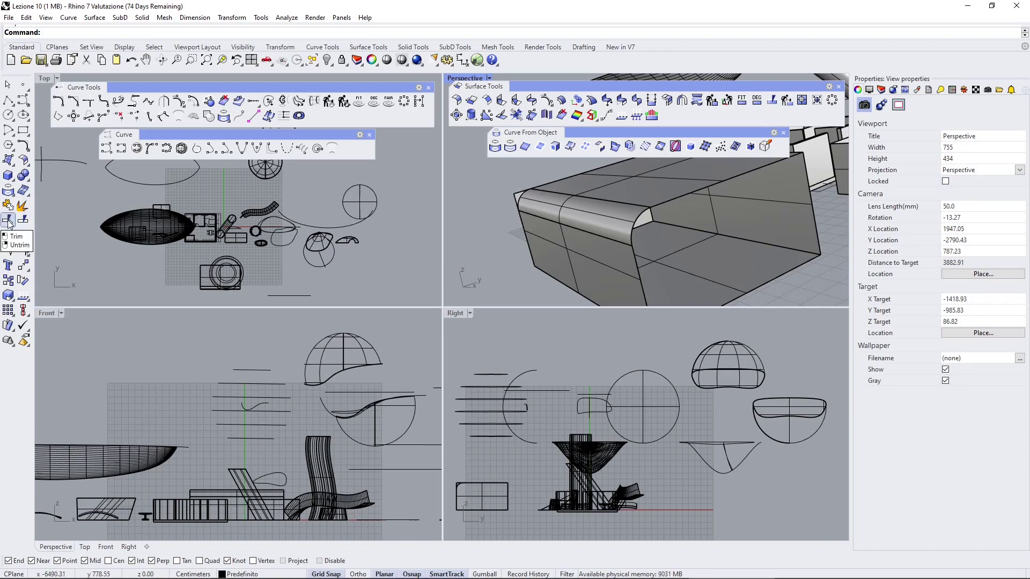
# Step: Trim away the closed end face's corner outside the rounded edge, using the fillet surface as the cutting object
pyautogui.click(23, 192)
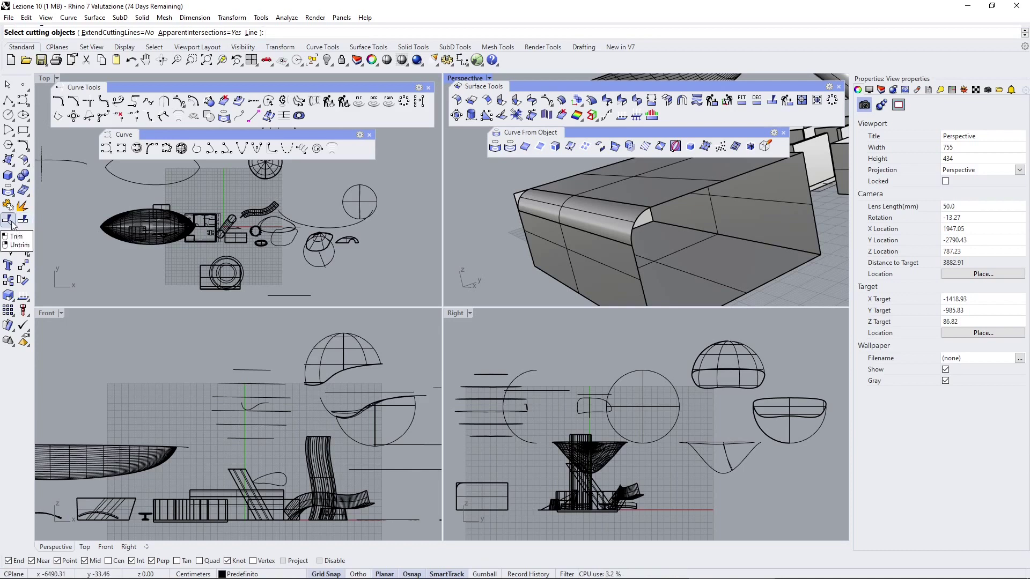
pyautogui.click(563, 217)
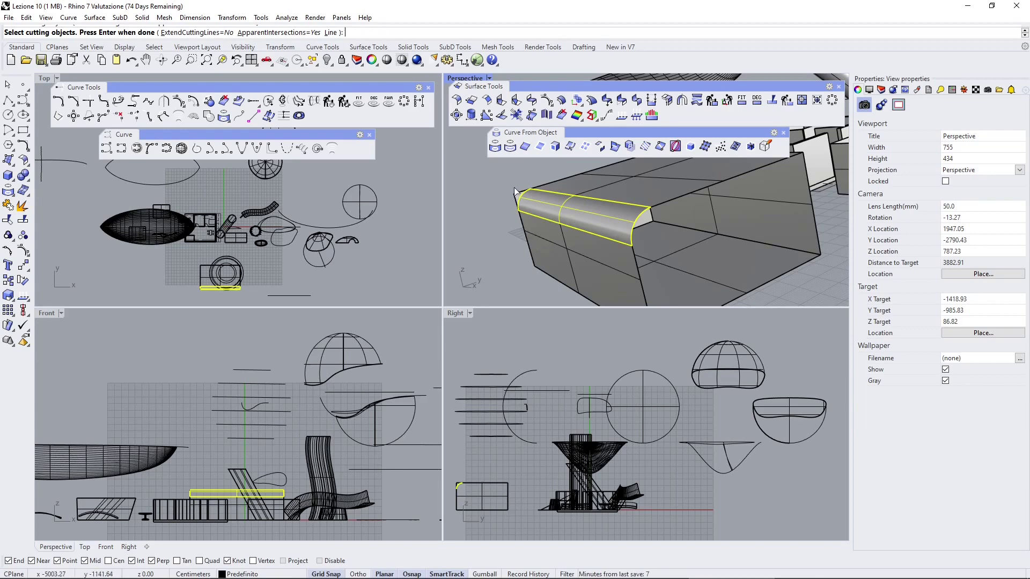
pyautogui.press('Return')
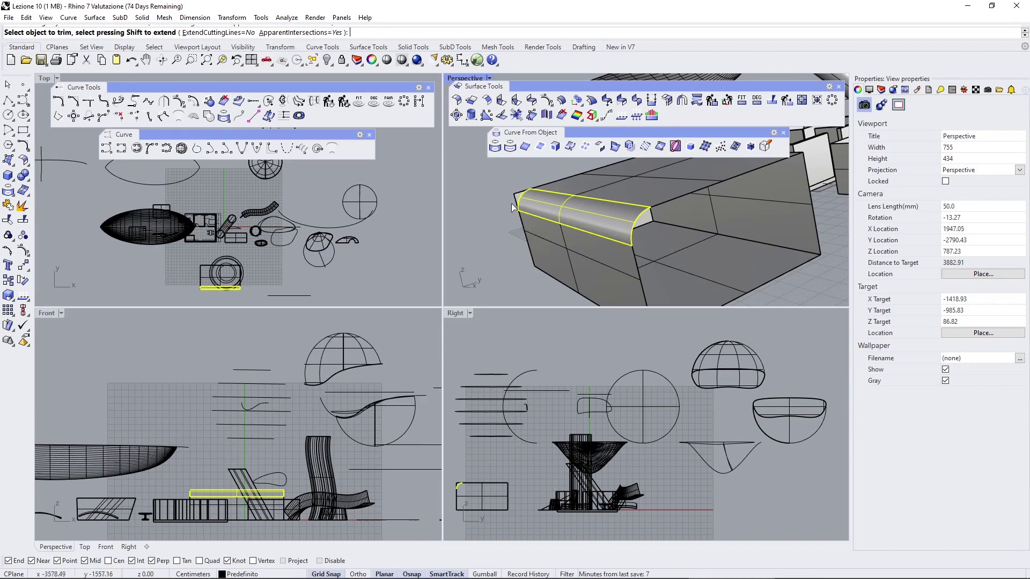
pyautogui.click(515, 206)
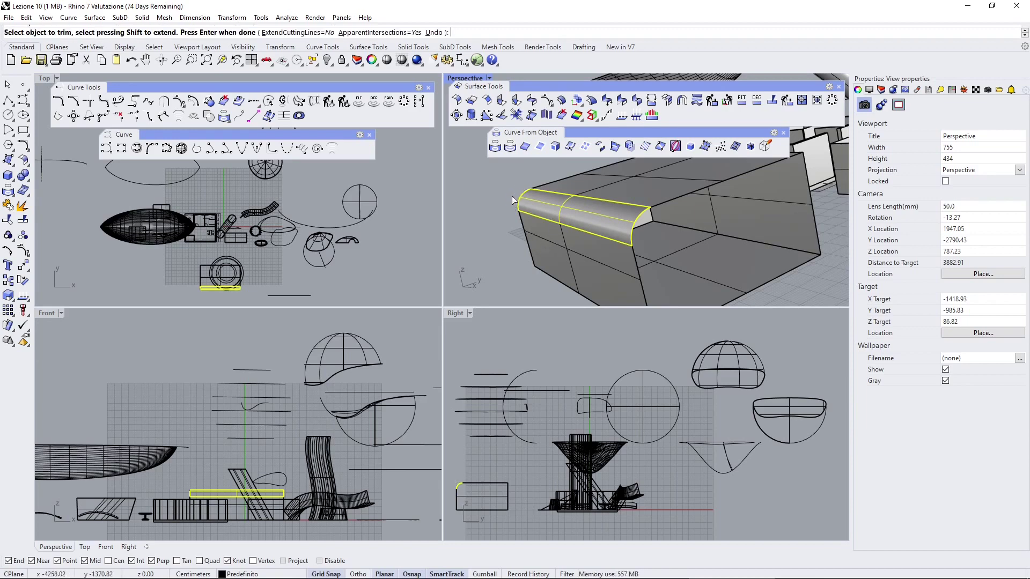
pyautogui.press('Return')
pyautogui.moveTo(523, 214); pyautogui.dragTo(677, 249, button='right')
pyautogui.click(684, 249)
pyautogui.click(506, 221)
pyautogui.moveTo(516, 223); pyautogui.dragTo(511, 220, button='right')
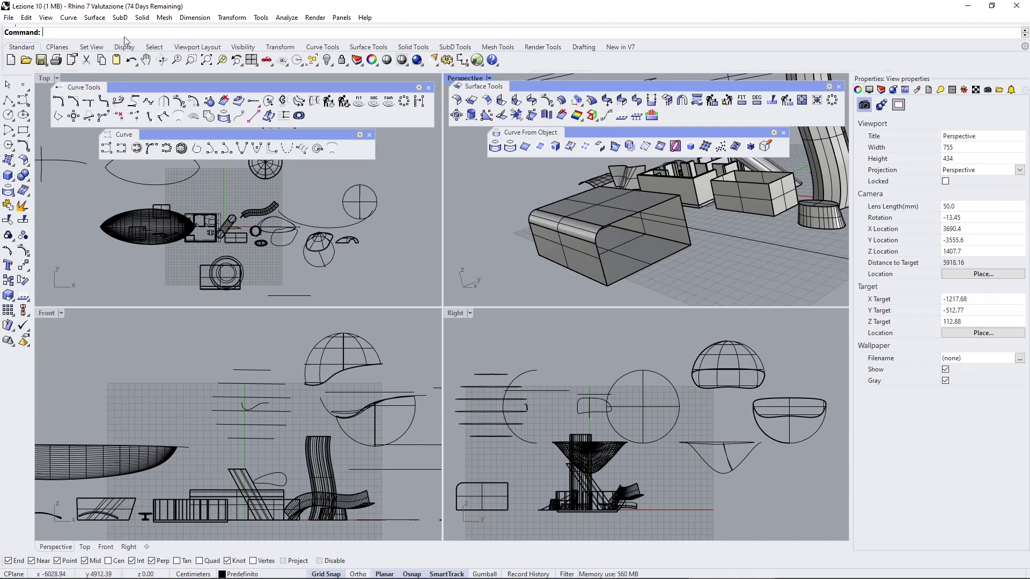
# Step: Close the box's open end with a planar surface built from the edges around the opening
pyautogui.click(351, 49)
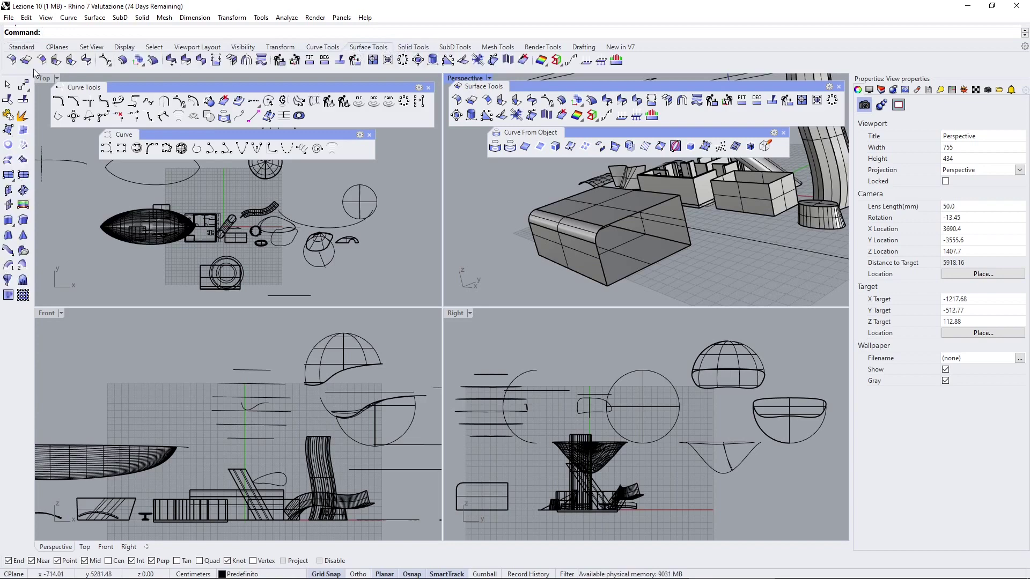
pyautogui.click(8, 145)
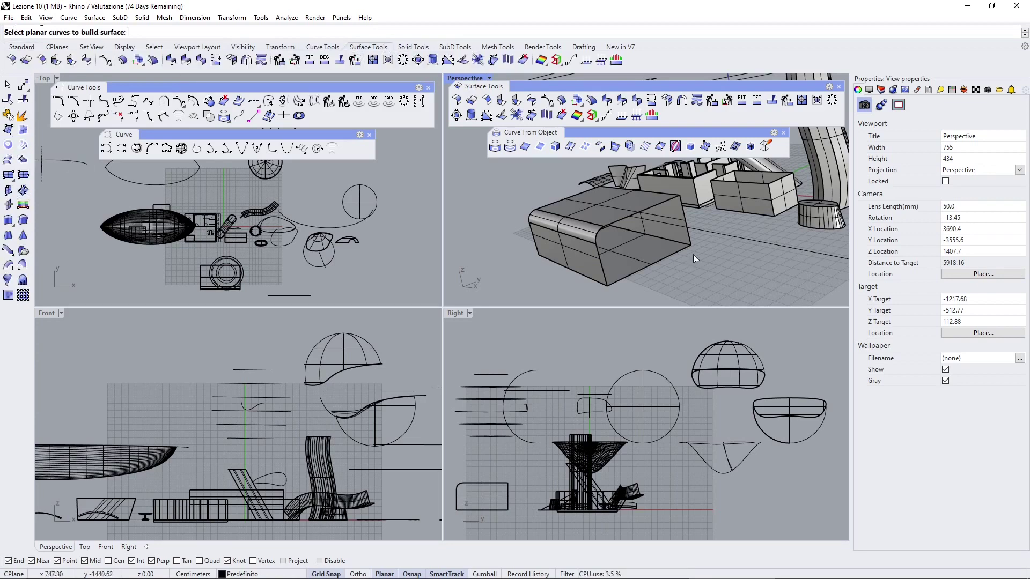
pyautogui.click(661, 203)
pyautogui.click(686, 223)
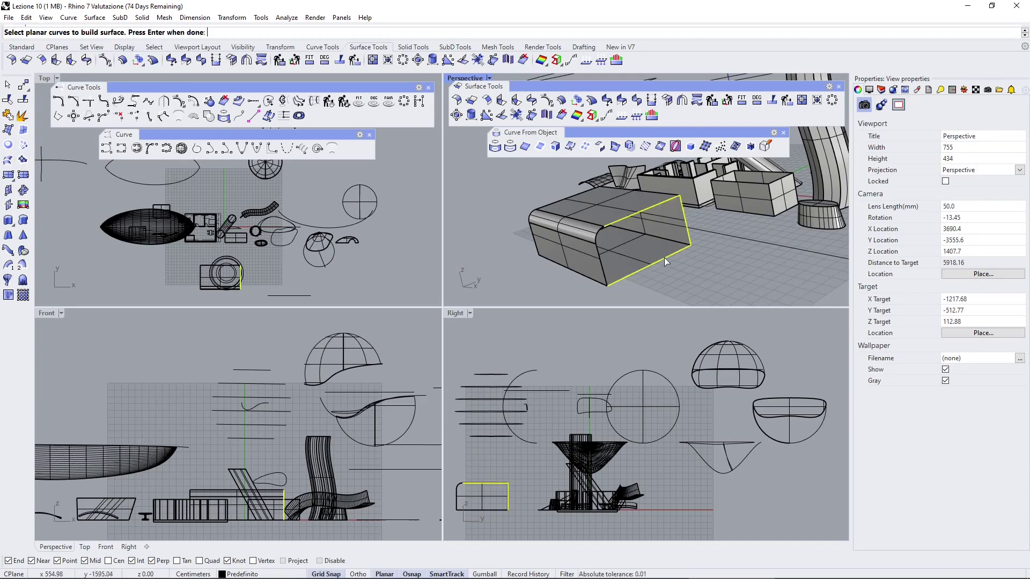
pyautogui.click(600, 233)
pyautogui.press('Return')
# Step: Join all of the box's surfaces, including the new end face and the fillet, into one polysurface
pyautogui.moveTo(600, 243); pyautogui.dragTo(508, 224, button='right')
pyautogui.moveTo(494, 208); pyautogui.dragTo(585, 290)
pyautogui.click(8, 130)
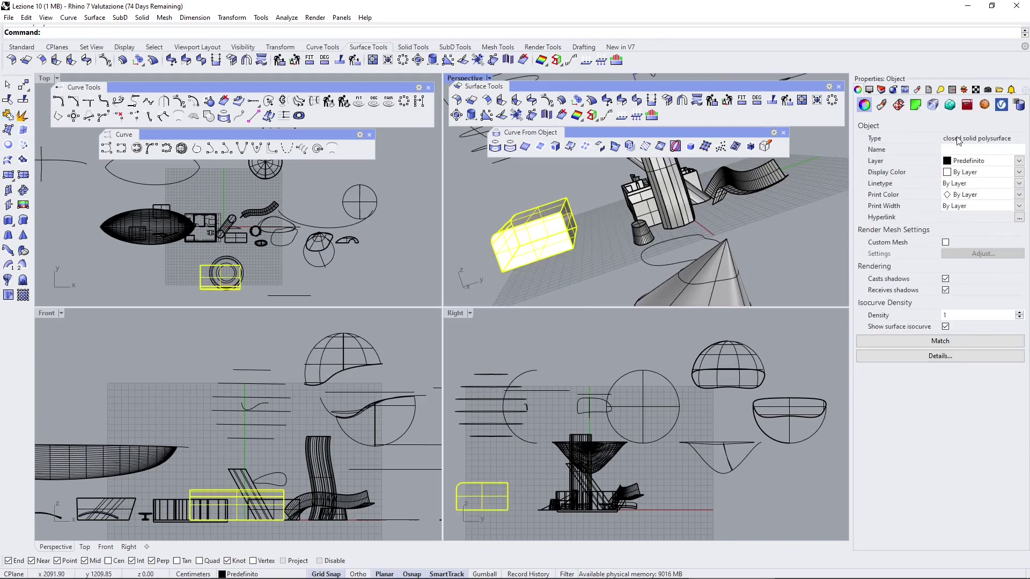
pyautogui.moveTo(724, 200); pyautogui.dragTo(563, 209, button='right')
pyautogui.click(527, 196)
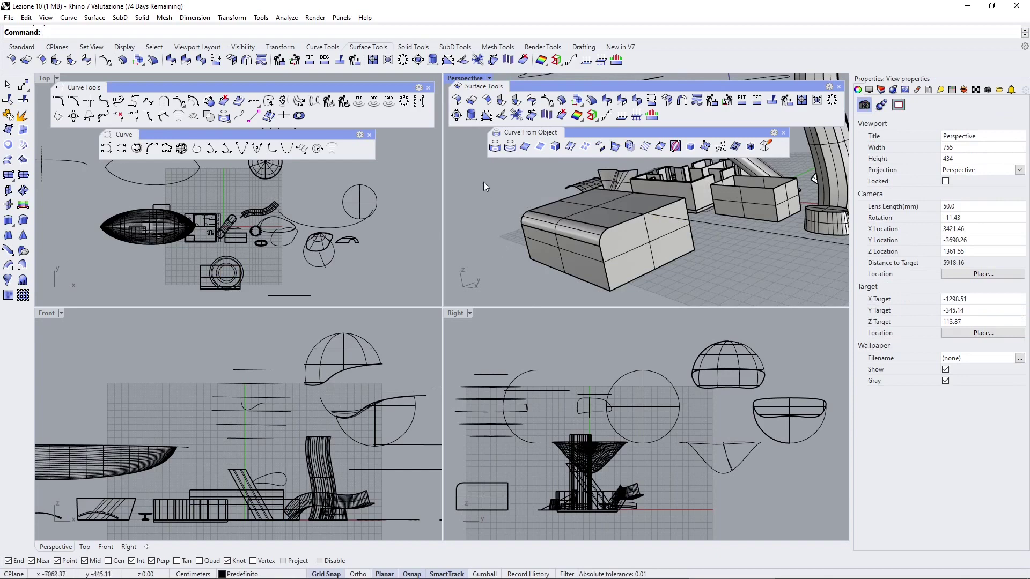
# Step: Chamfer the box's back and top surfaces with both distances at 1, extending and trimming the surfaces
pyautogui.moveTo(561, 249); pyautogui.dragTo(500, 221, button='right')
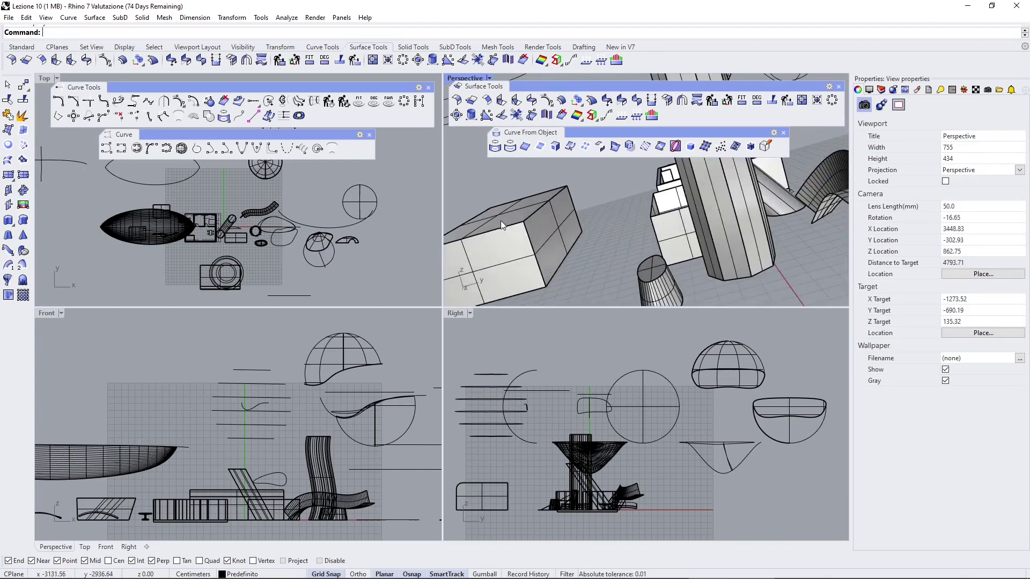
pyautogui.click(487, 103)
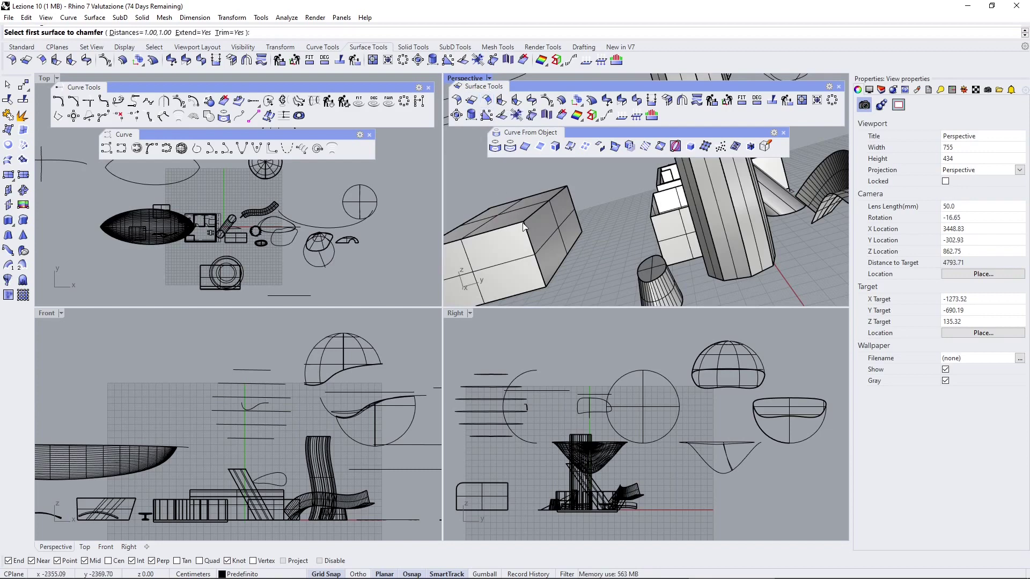
pyautogui.click(549, 215)
pyautogui.click(532, 208)
# Step: Examine the edge between the box's top and back surfaces for the small chamfer
pyautogui.scroll(8, 530, 224)
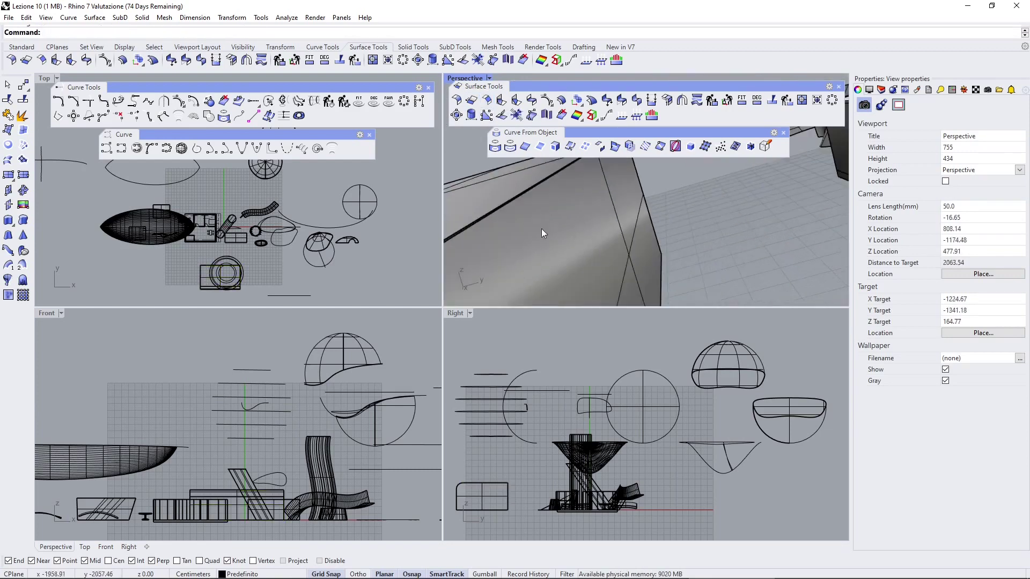
pyautogui.moveTo(520, 223); pyautogui.dragTo(614, 213, button='right')
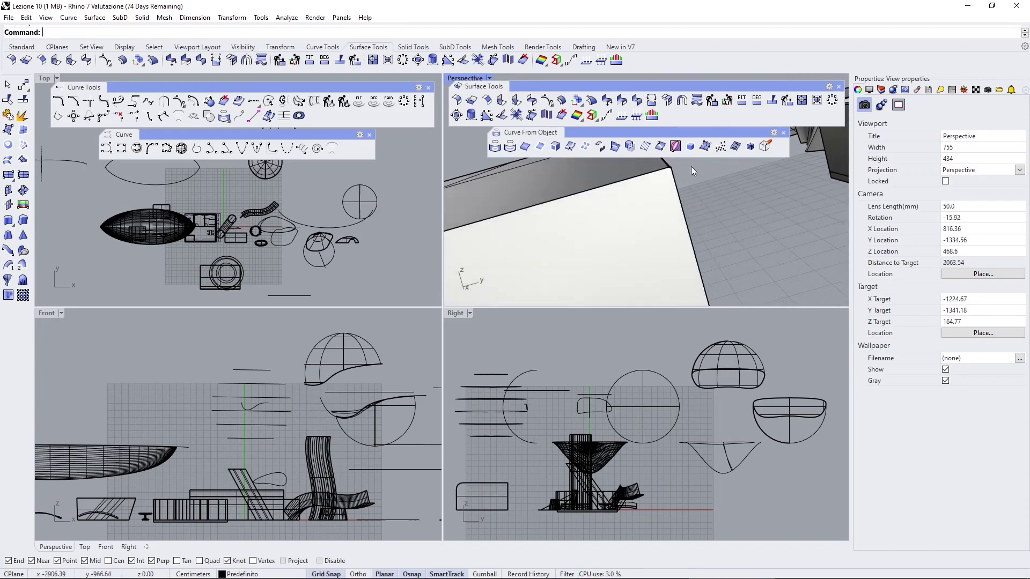
pyautogui.scroll(-6, 655, 205)
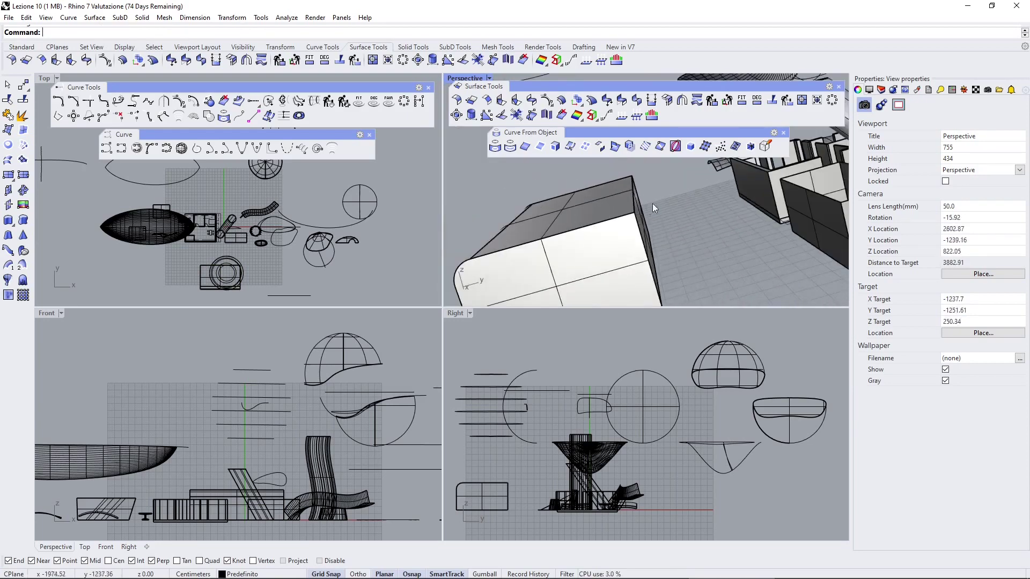
pyautogui.scroll(2, 611, 210)
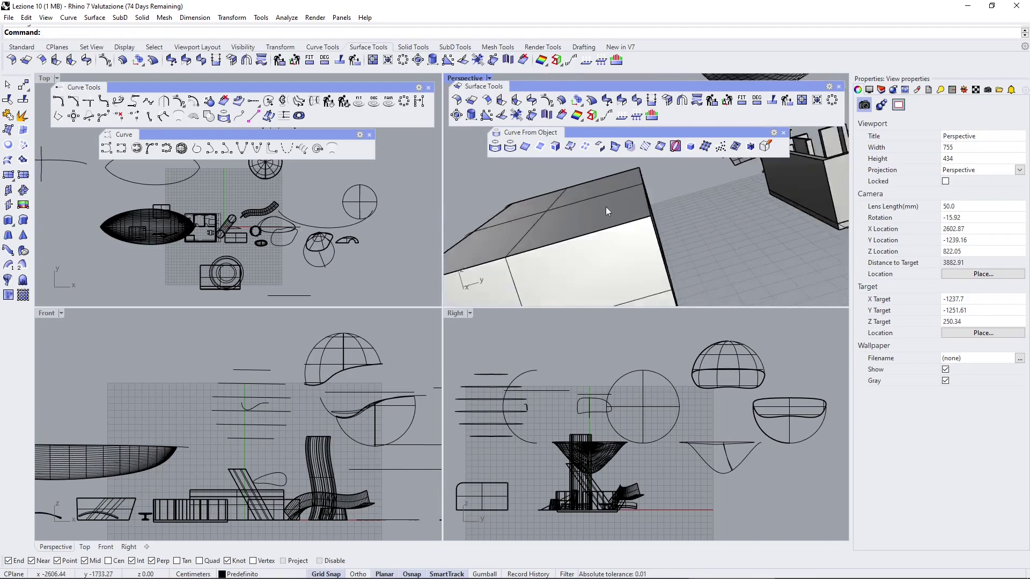
pyautogui.scroll(-6, 617, 225)
pyautogui.moveTo(608, 229); pyautogui.dragTo(586, 240, button='right')
pyautogui.scroll(2, 585, 236)
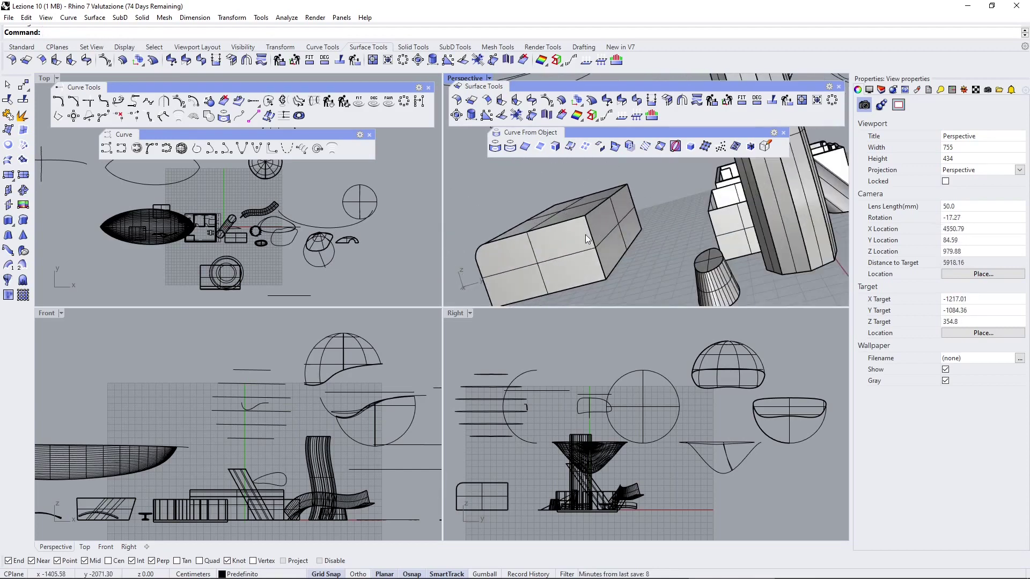
pyautogui.scroll(2, 586, 234)
pyautogui.click(598, 215)
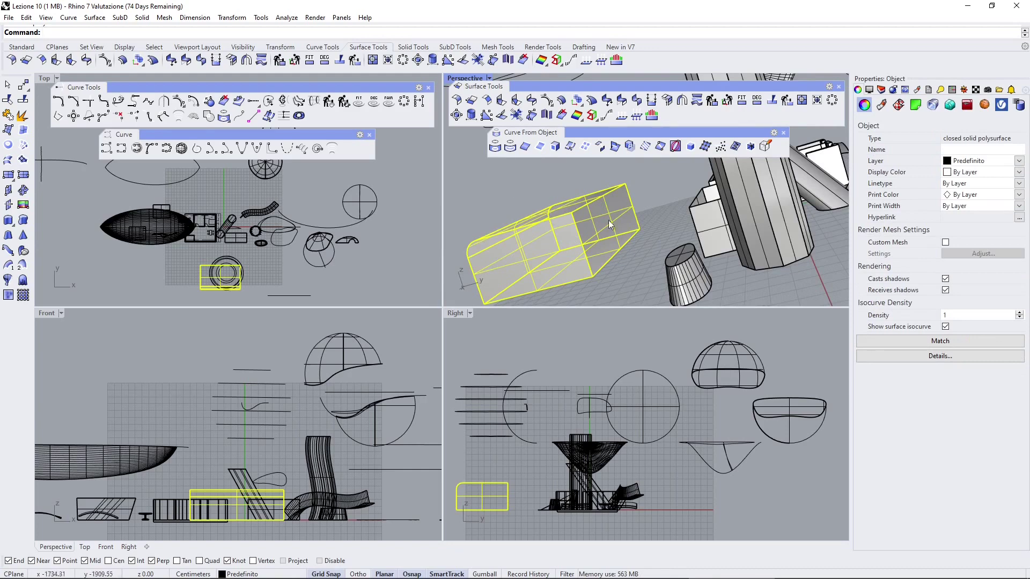
# Step: Chamfer the box's back and top surfaces with distances 50 and 100, extending and trimming both surfaces
pyautogui.click(487, 101)
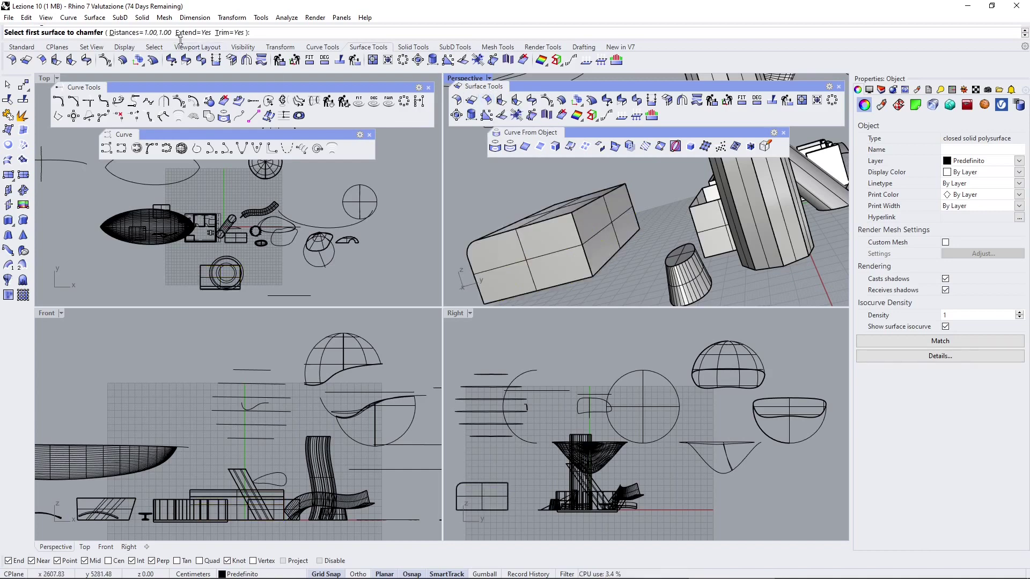
pyautogui.click(145, 32)
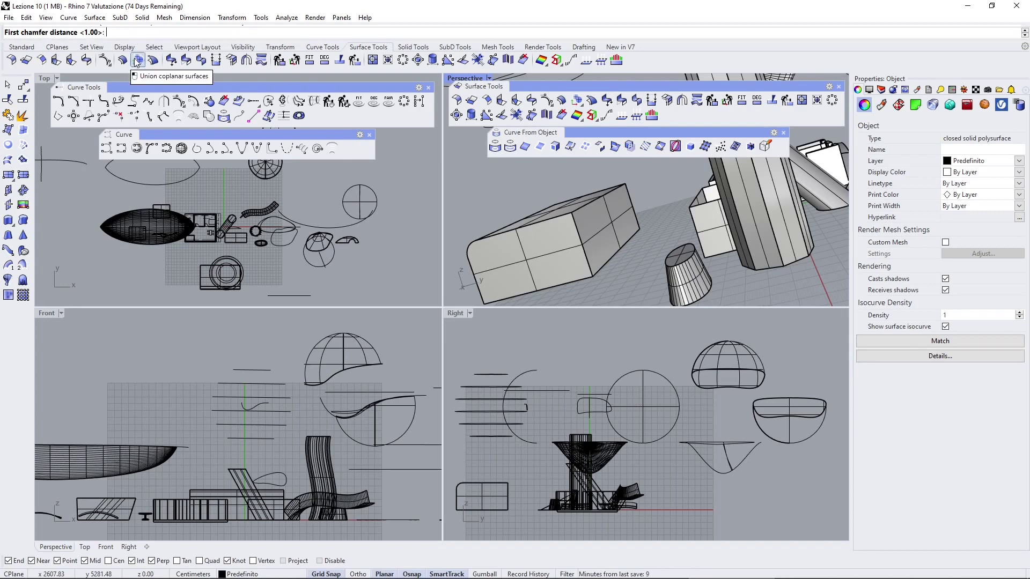
pyautogui.press('Return')
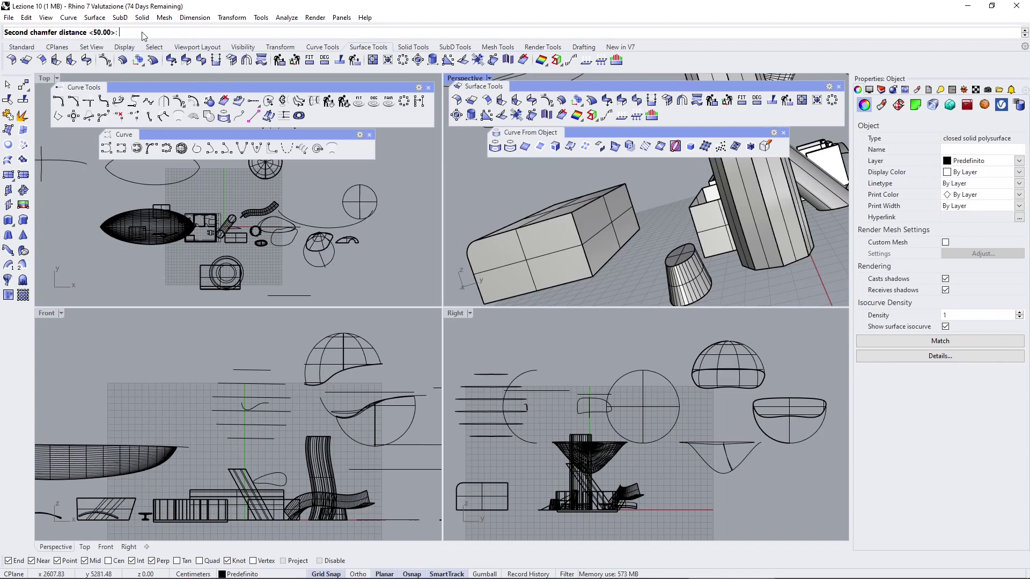
pyautogui.write('100')
pyautogui.press('Return')
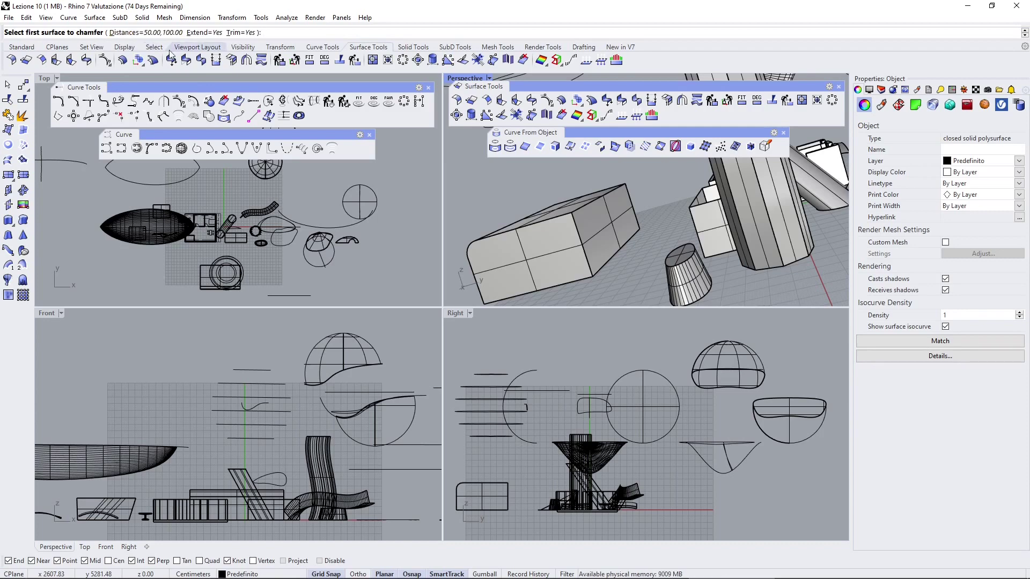
pyautogui.click(579, 213)
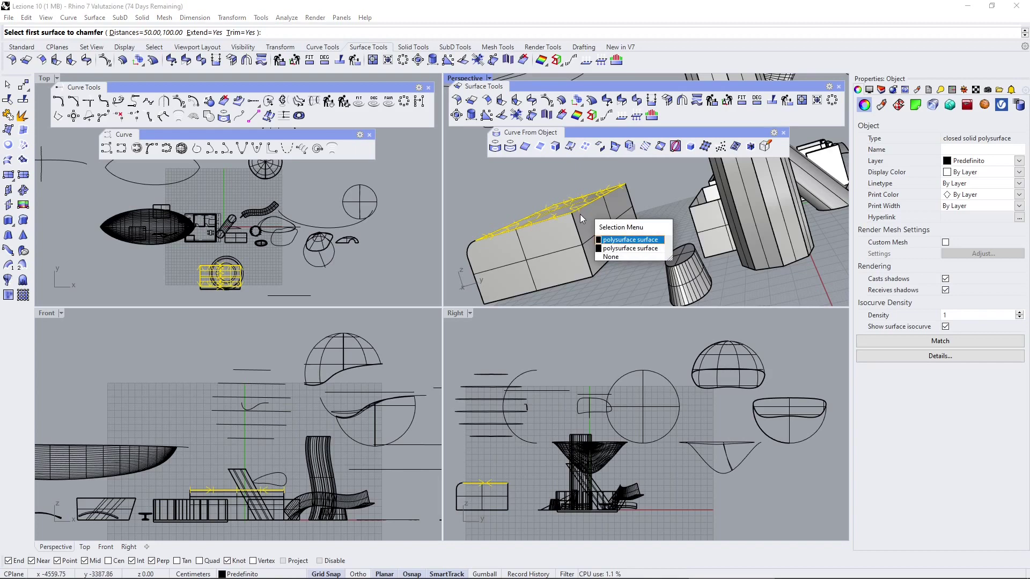
pyautogui.click(579, 229)
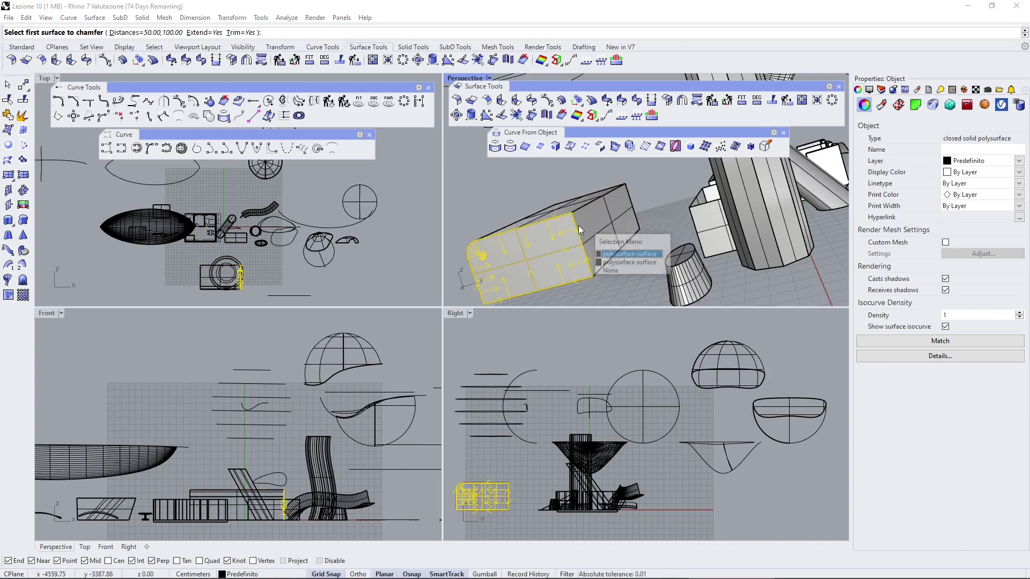
pyautogui.click(582, 222)
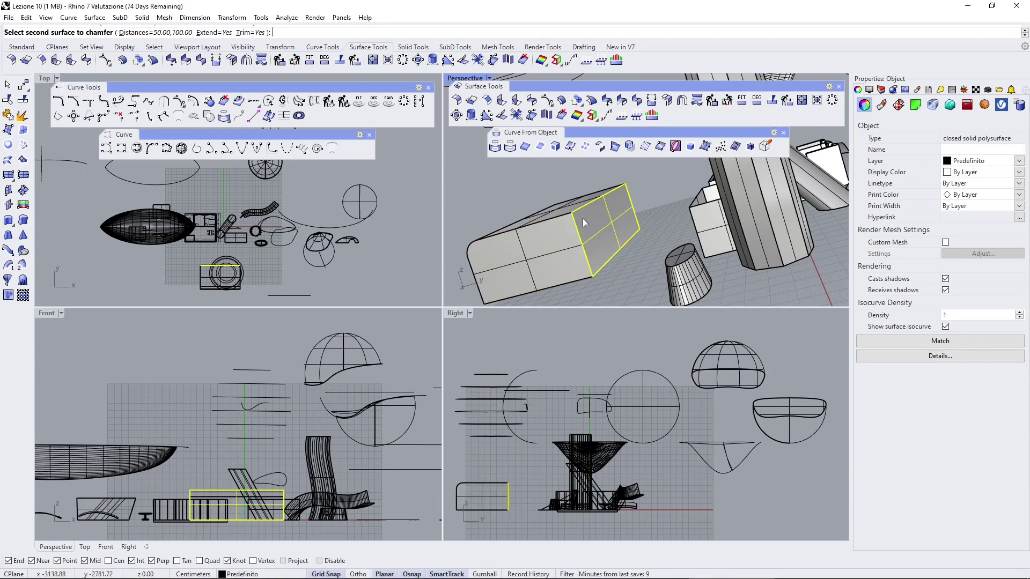
pyautogui.click(578, 202)
pyautogui.scroll(2, 587, 210)
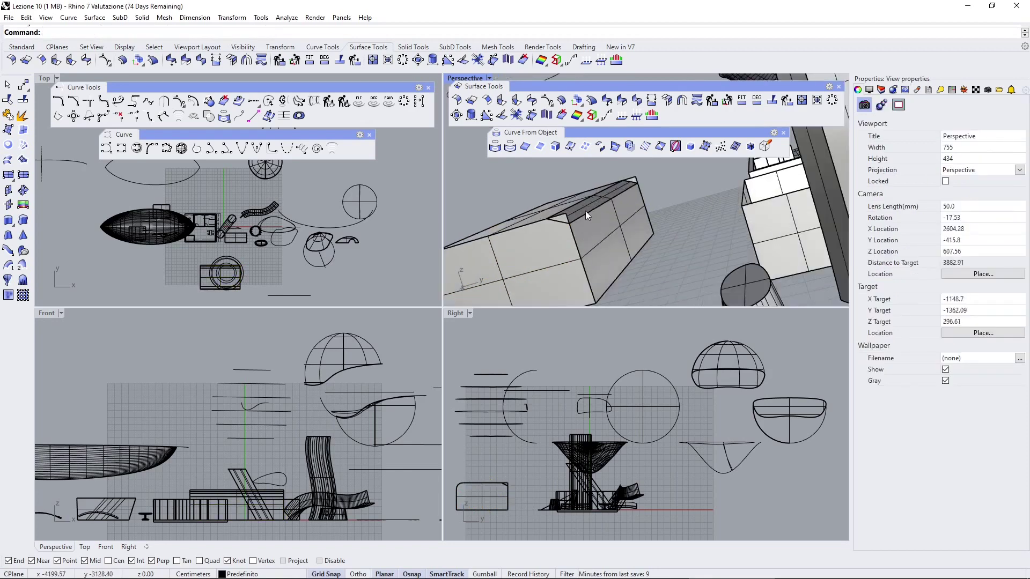
# Step: Trim away the end faces' leftover corners beyond the chamfer, using the box's surfaces as cutting objects
pyautogui.moveTo(586, 210); pyautogui.dragTo(631, 213, button='right')
pyautogui.scroll(6, 603, 182)
pyautogui.scroll(-8, 604, 182)
pyautogui.scroll(6, 603, 182)
pyautogui.press('Return')
pyautogui.click(619, 211)
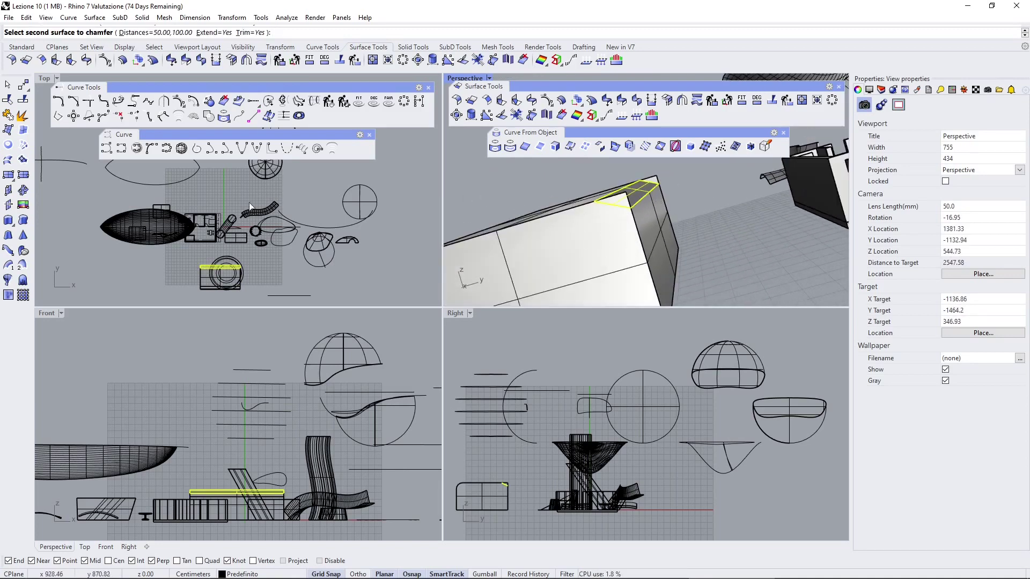
pyautogui.click(14, 106)
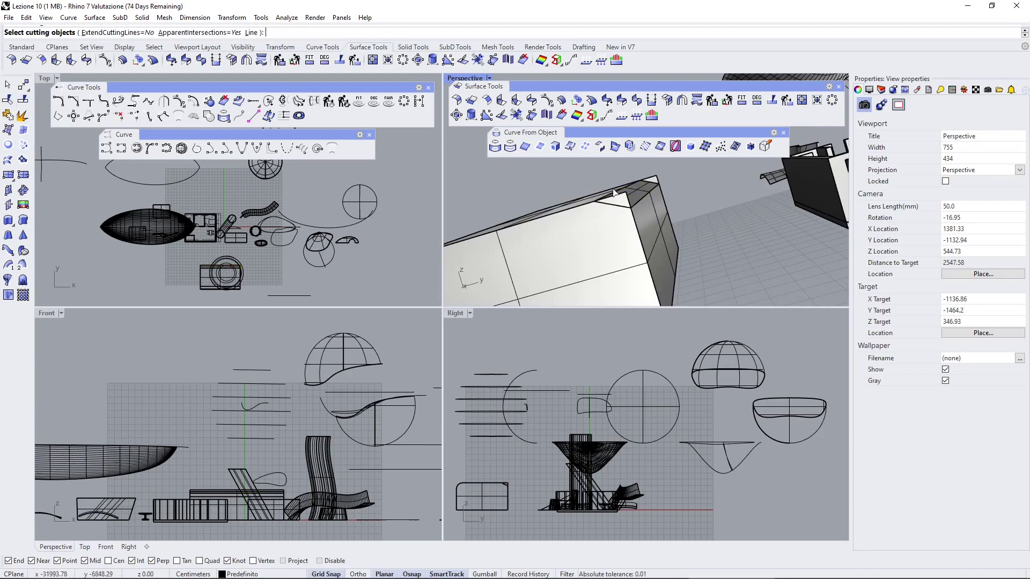
pyautogui.click(625, 205)
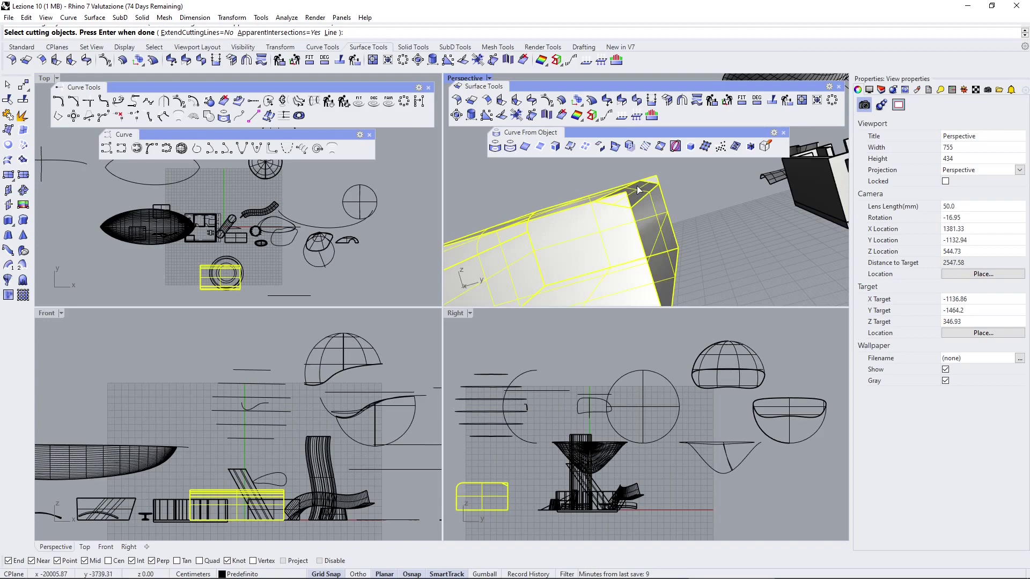
pyautogui.press('Return')
pyautogui.click(656, 180)
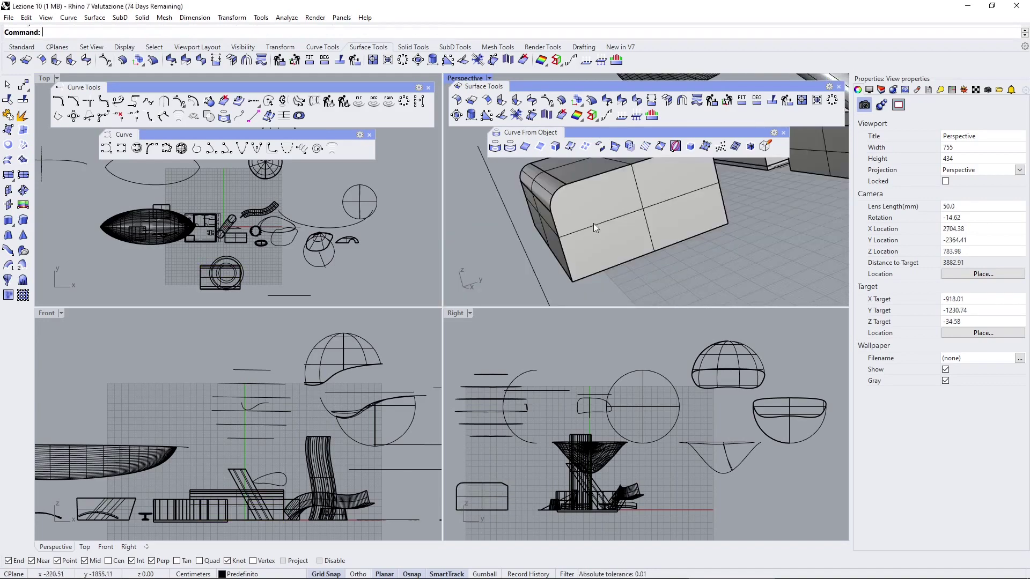
# Step: Set up a variable radius fillet with radius 100 between the box's front and bottom surfaces
pyautogui.moveTo(593, 224); pyautogui.dragTo(565, 269, button='right')
pyautogui.scroll(2, 571, 220)
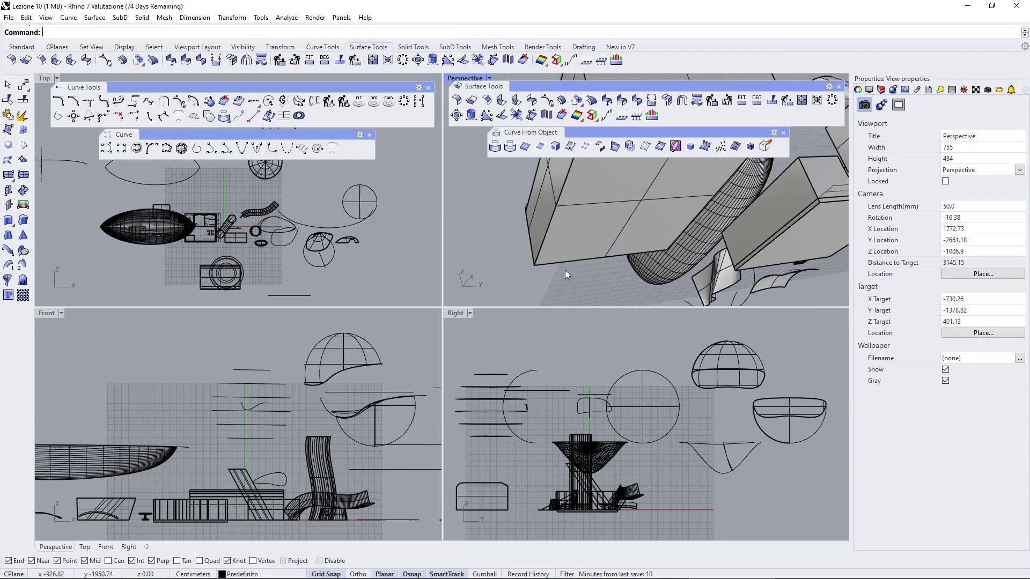
pyautogui.click(500, 100)
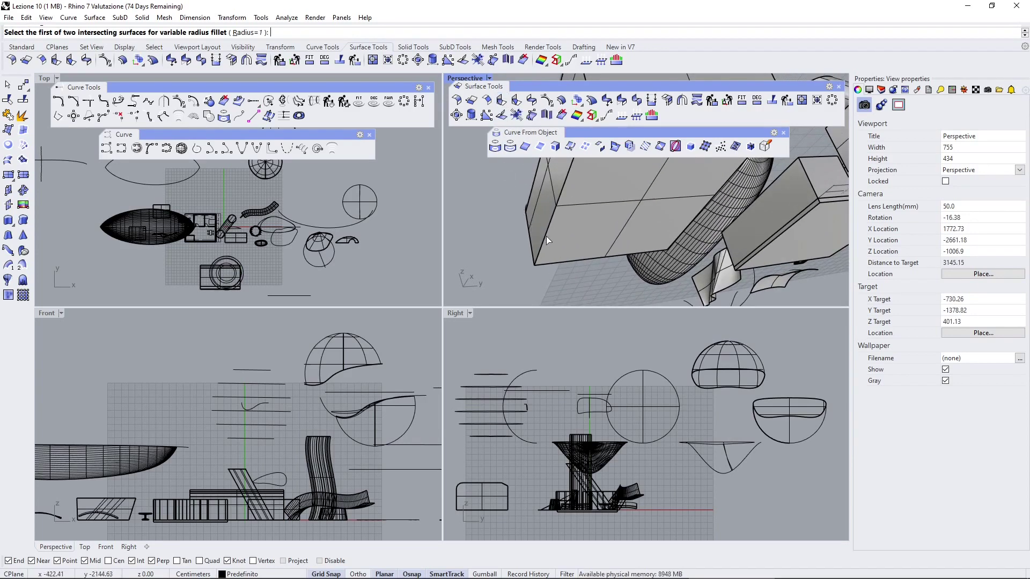
pyautogui.moveTo(546, 236); pyautogui.dragTo(536, 257, button='right')
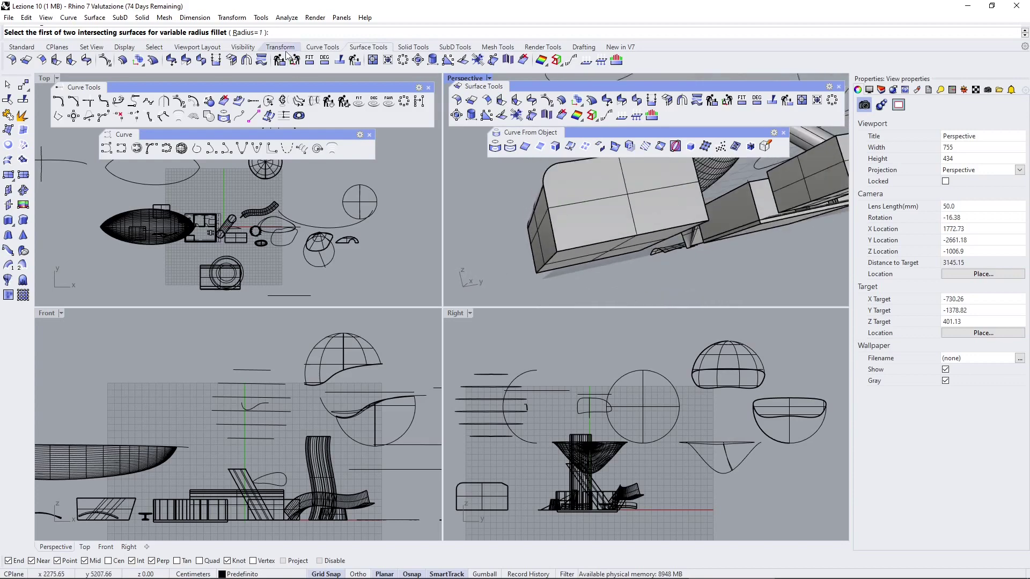
pyautogui.click(247, 33)
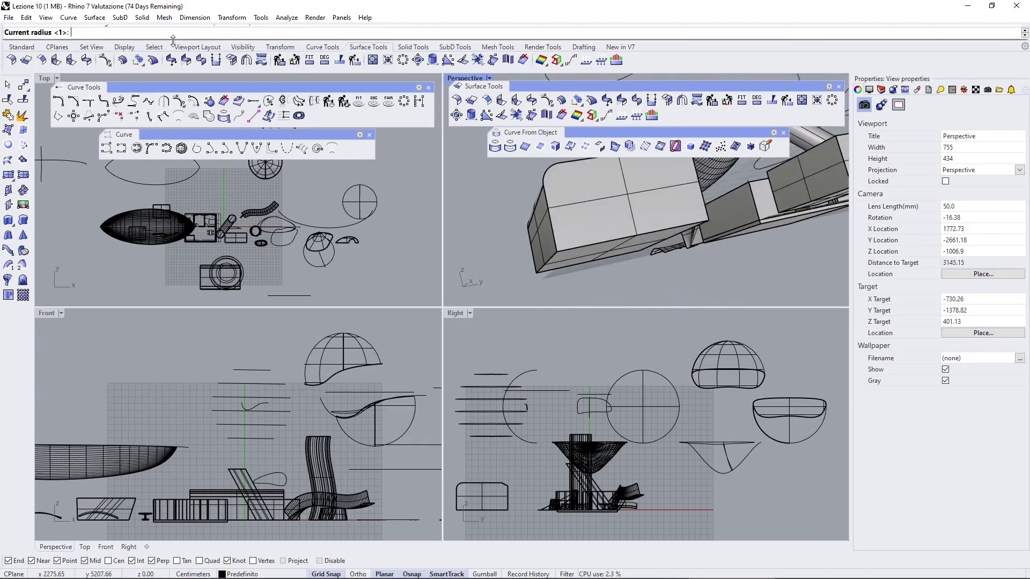
pyautogui.write('100')
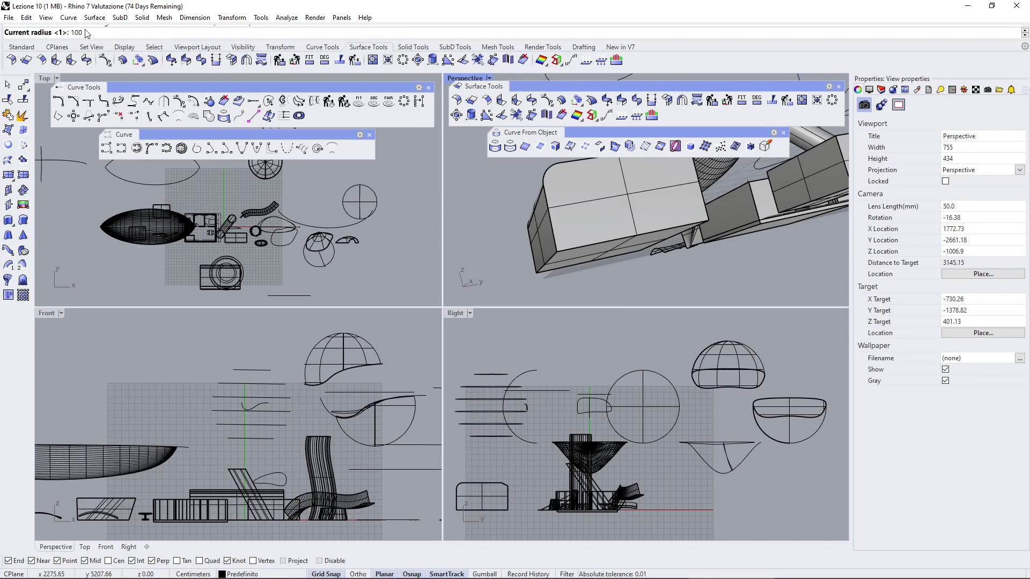
pyautogui.press('Return')
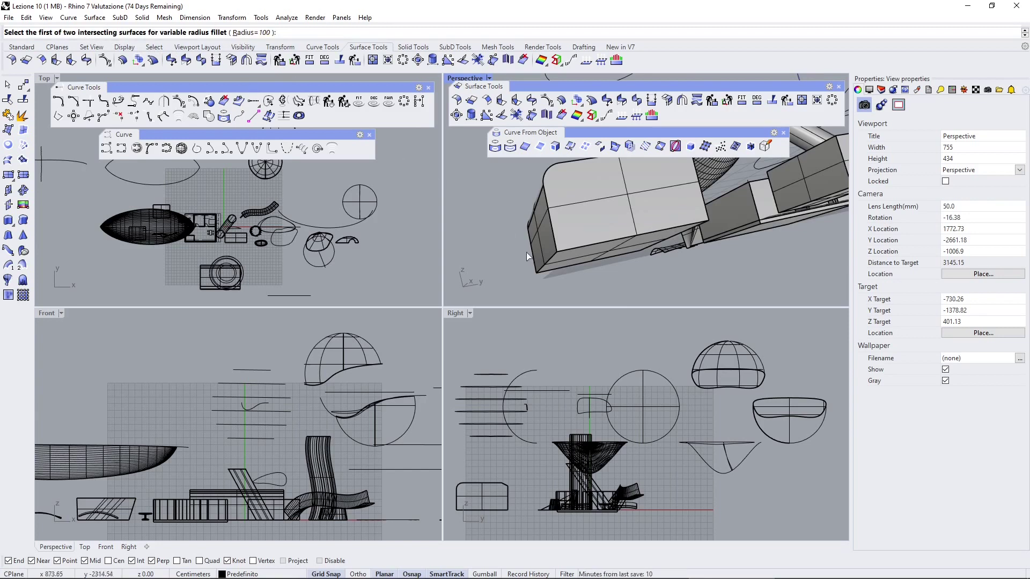
pyautogui.click(541, 246)
pyautogui.click(573, 263)
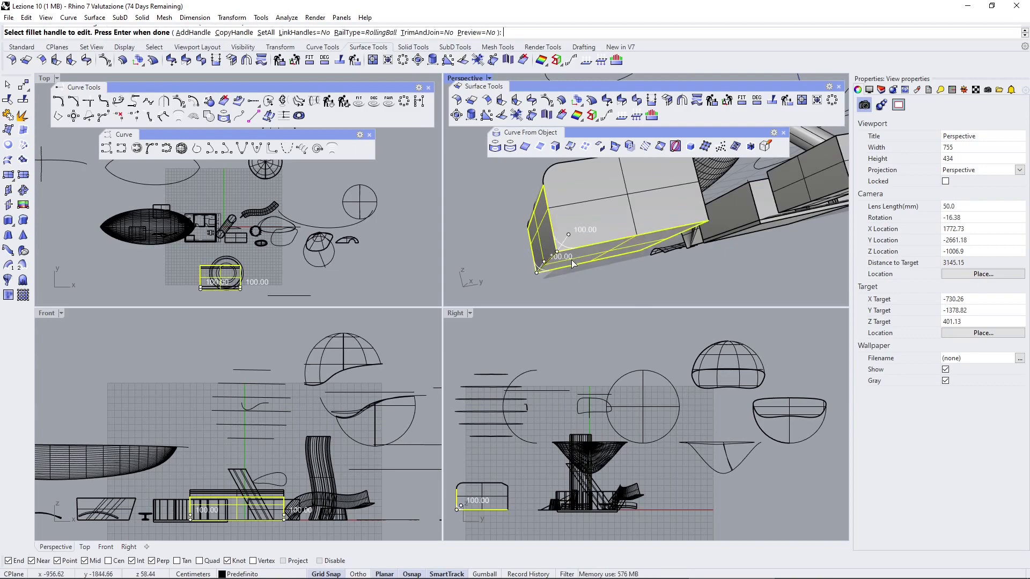
# Step: Raise the variable fillet's radius to 320 at the handle on the box's right end
pyautogui.scroll(2, 546, 256)
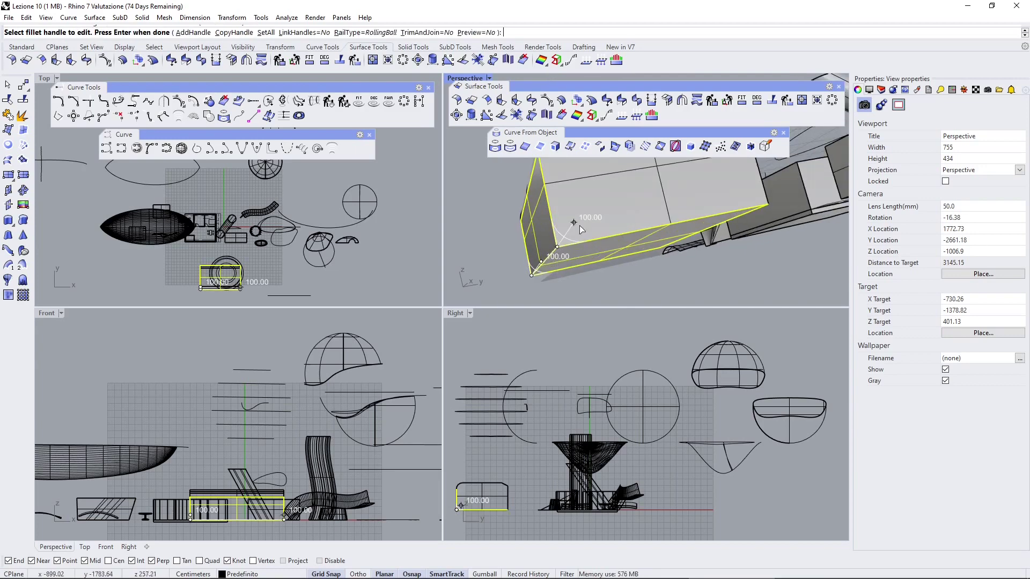
pyautogui.click(579, 225)
pyautogui.click(609, 175)
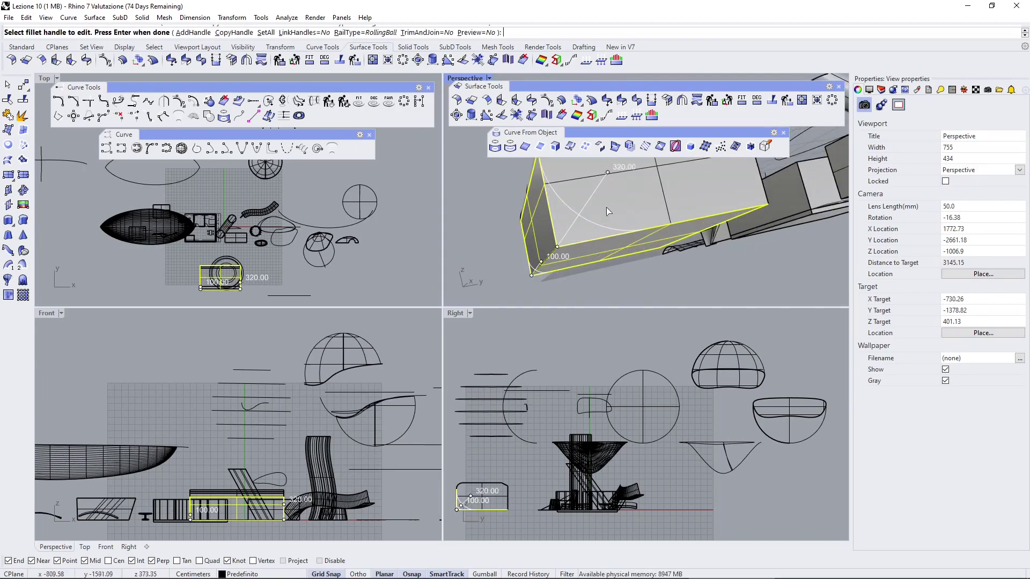
pyautogui.scroll(-2, 577, 236)
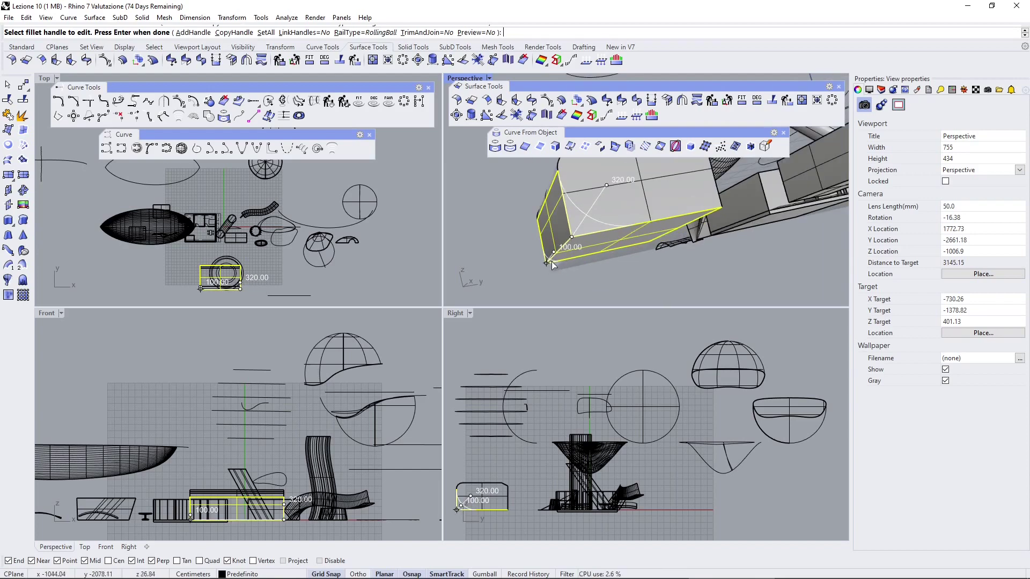
# Step: Create the variable radius fillet between the front and bottom surfaces without trimming, and undo it
pyautogui.press('Return')
pyautogui.click(567, 236)
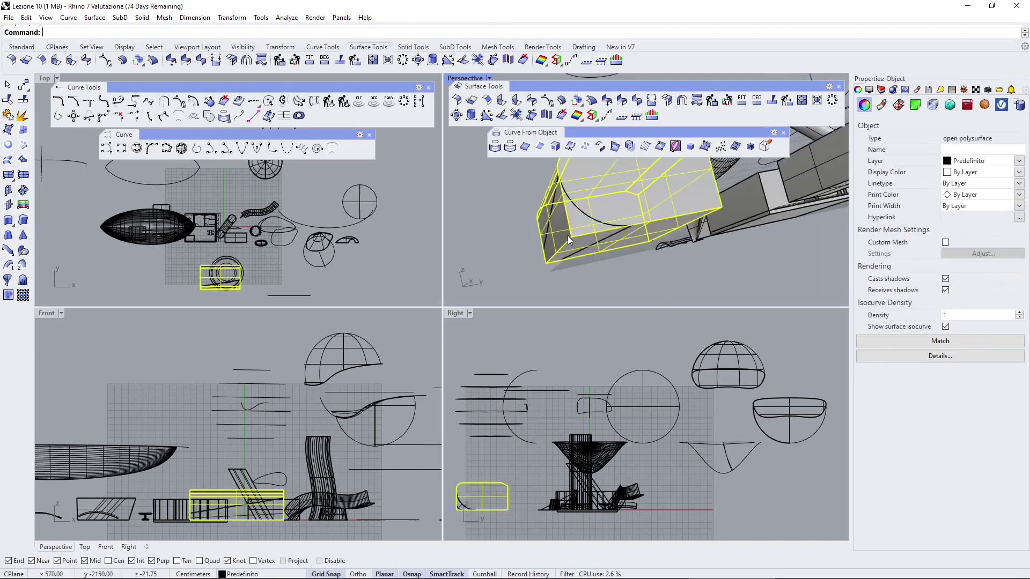
pyautogui.click(535, 256)
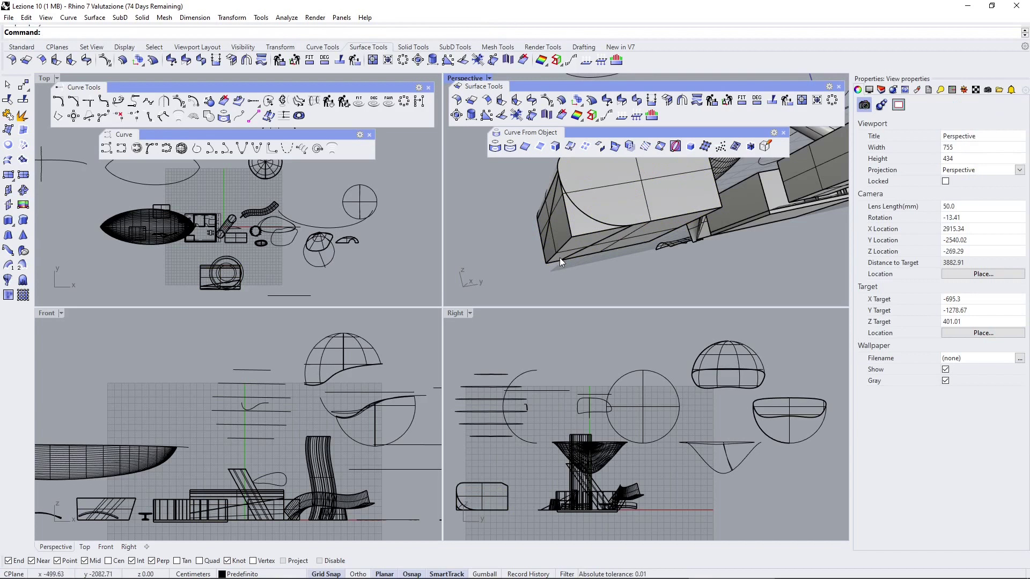
pyautogui.hotkey('ctrl', 'z')
# Step: Set up the variable radius fillet again between the front and bottom surfaces with radius 100 and TrimAndJoin enabled
pyautogui.press('Return')
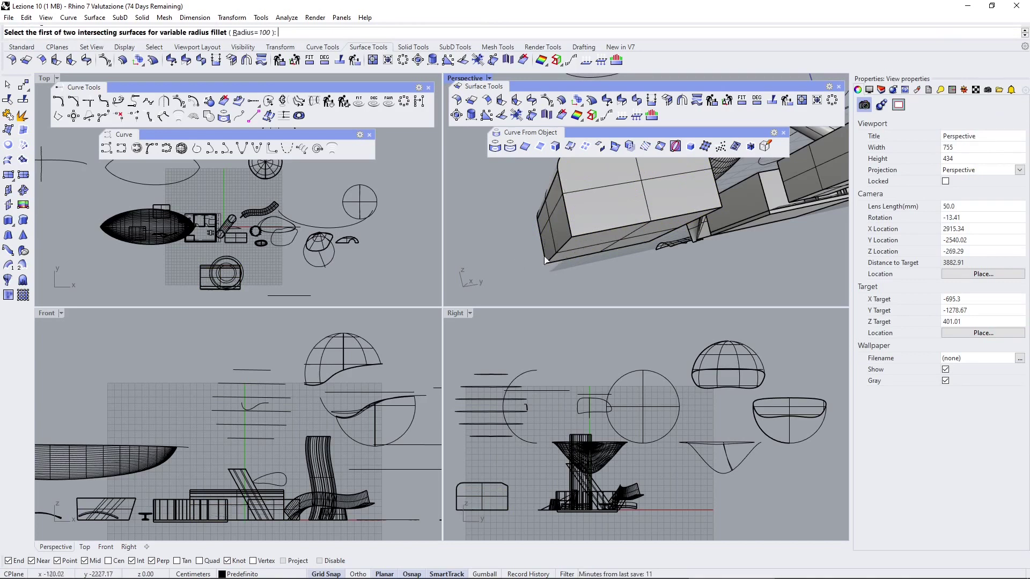
pyautogui.click(556, 220)
pyautogui.click(578, 245)
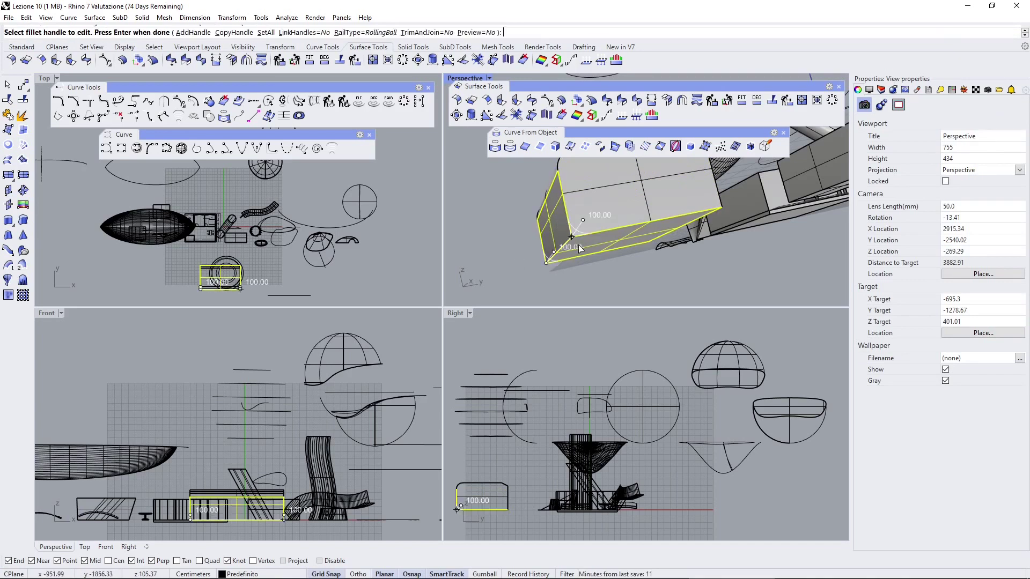
pyautogui.click(422, 32)
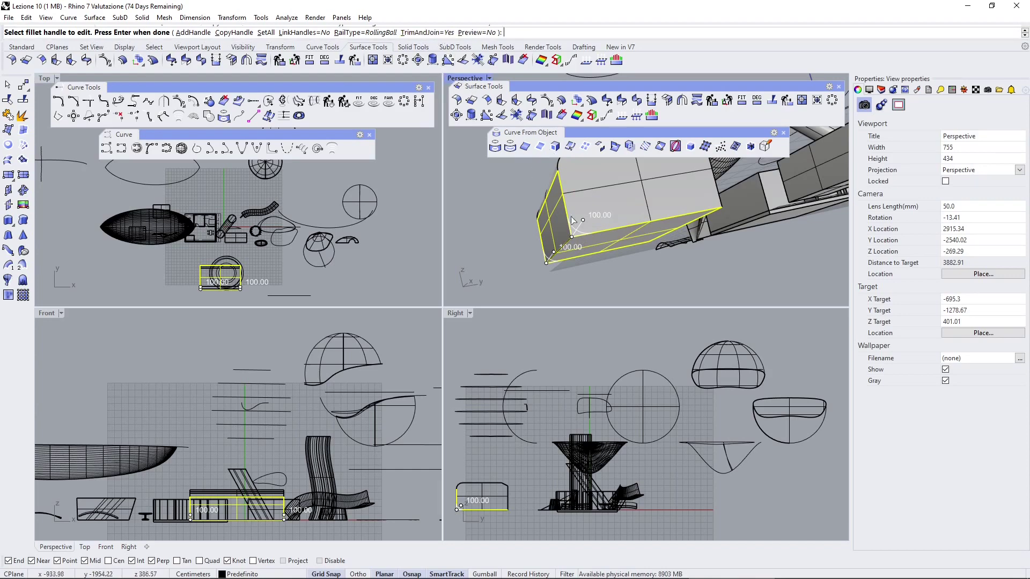
# Step: Raise the radius at the box's right end to 250, preview the fillet and create it
pyautogui.moveTo(582, 220); pyautogui.dragTo(602, 193)
pyautogui.click(603, 192)
pyautogui.click(612, 176)
pyautogui.click(613, 177)
pyautogui.click(603, 188)
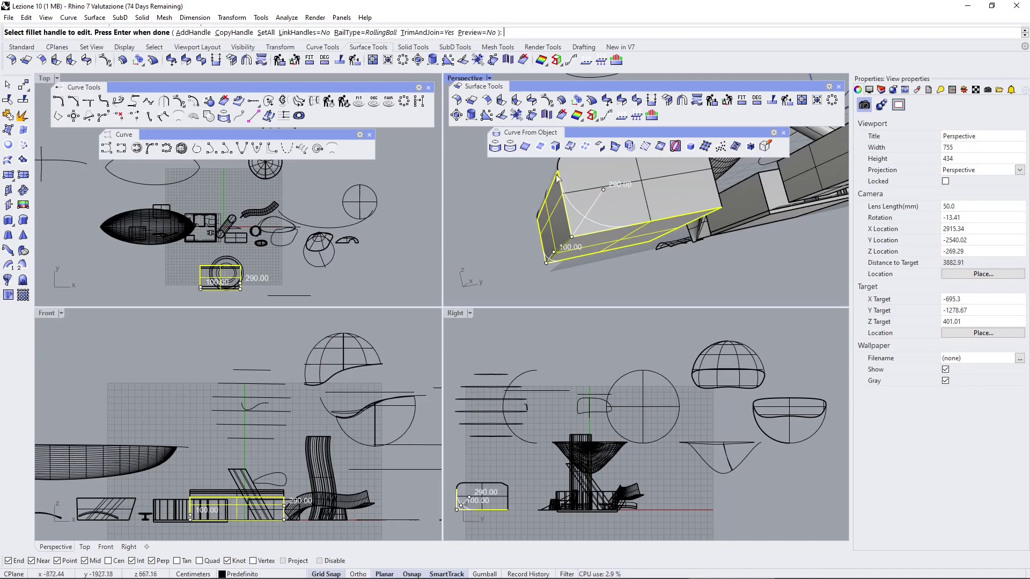
pyautogui.click(603, 189)
pyautogui.click(599, 196)
pyautogui.click(471, 33)
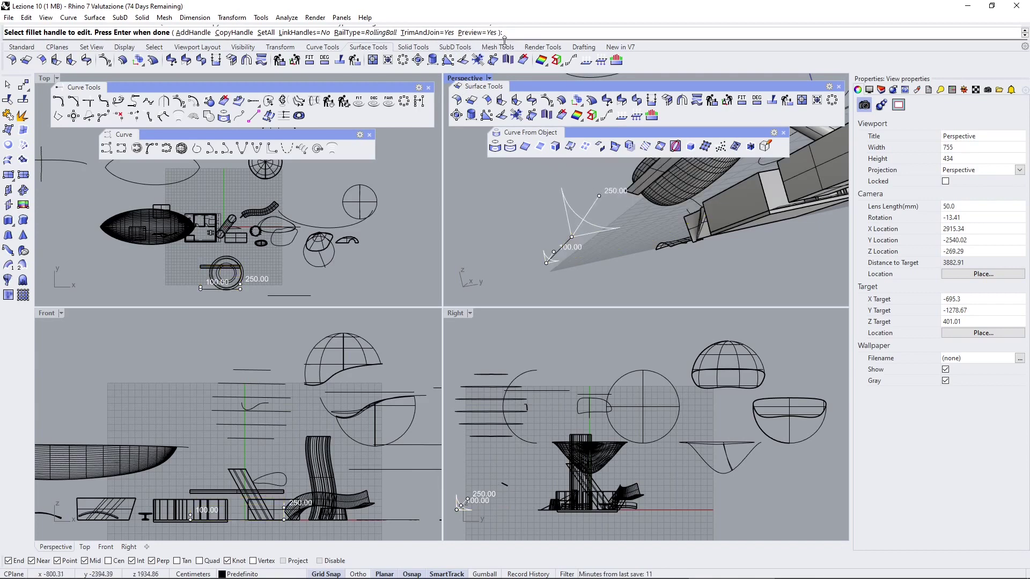
pyautogui.press('Return')
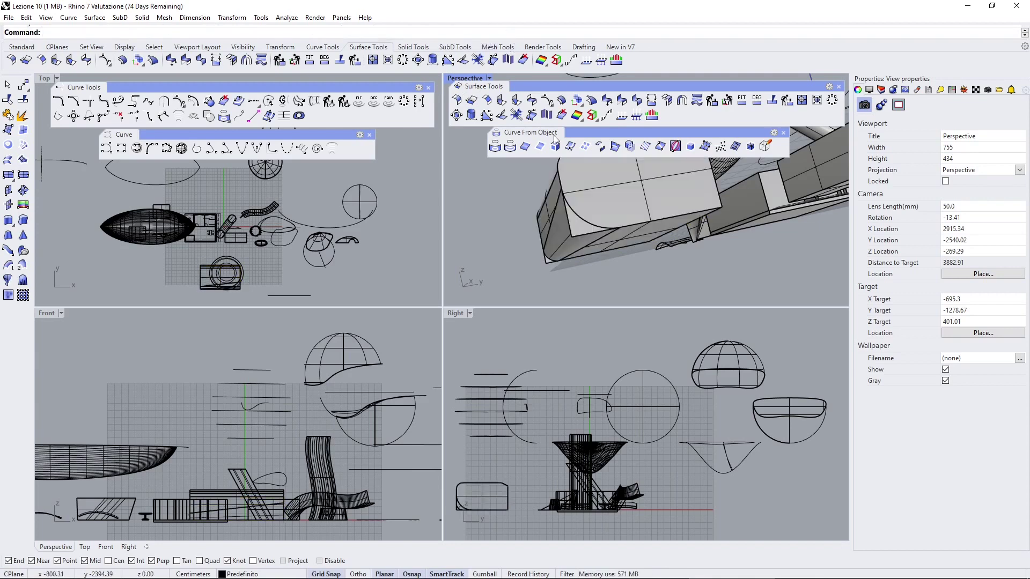
# Step: Try to trim an end face's leftover corner beyond the fillet, using the joined box polysurface as the cutting object
pyautogui.click(580, 228)
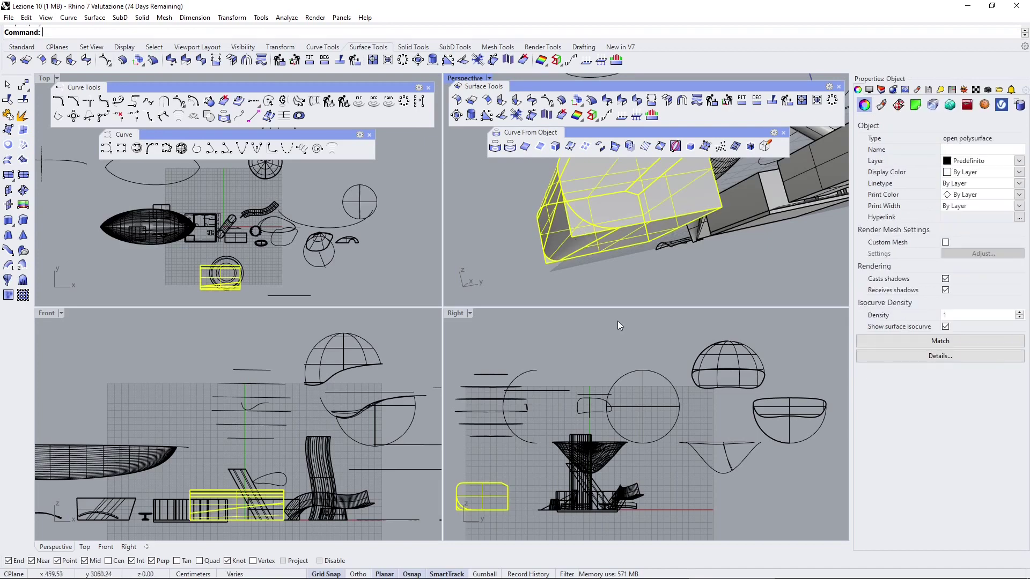
pyautogui.moveTo(547, 261); pyautogui.dragTo(526, 252, button='right')
pyautogui.click(518, 255)
pyautogui.moveTo(574, 223); pyautogui.dragTo(512, 231, button='right')
pyautogui.click(600, 222)
pyautogui.click(7, 99)
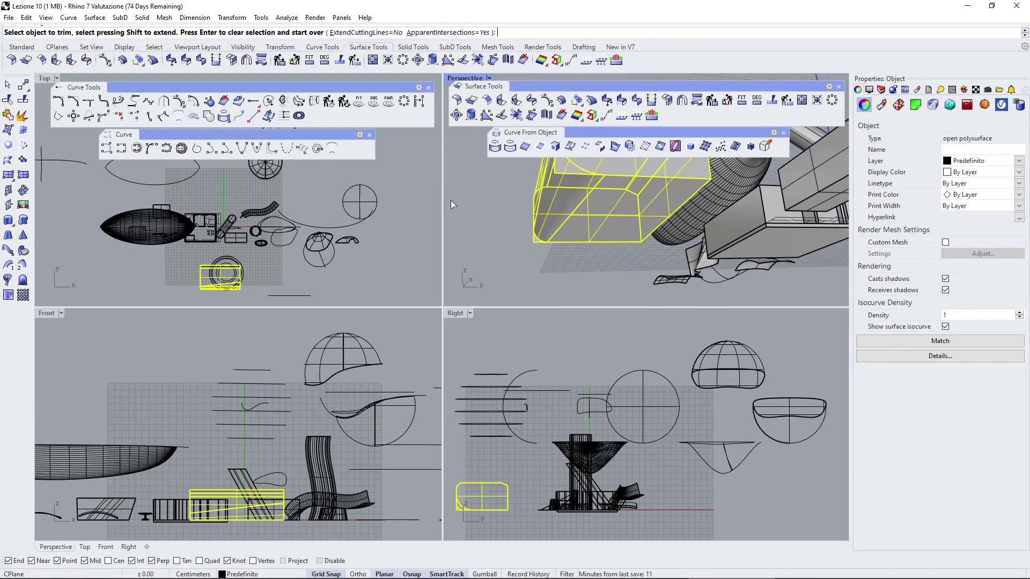
pyautogui.click(537, 242)
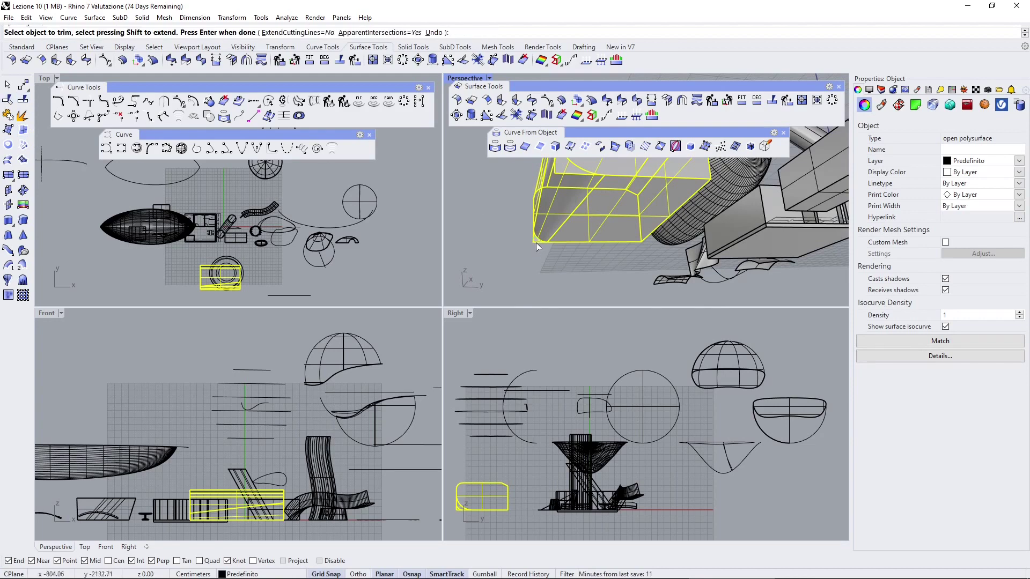
pyautogui.moveTo(534, 241); pyautogui.dragTo(599, 253, button='right')
pyautogui.press('Return')
# Step: Explode the filleted polysurface into separate surfaces
pyautogui.click(575, 262)
pyautogui.scroll(-4, 598, 254)
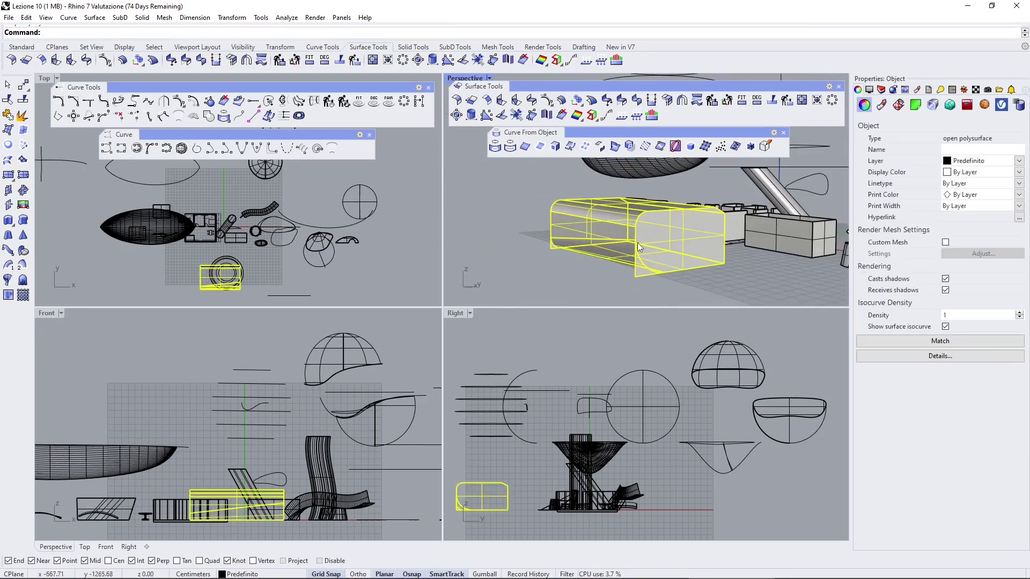
pyautogui.click(22, 115)
pyautogui.click(564, 268)
pyautogui.scroll(6, 564, 268)
pyautogui.moveTo(564, 272); pyautogui.dragTo(540, 256, button='right')
# Step: Trim the leftover corners off both end faces, using the variable radius fillet surface as the cutting object
pyautogui.click(567, 234)
pyautogui.click(10, 100)
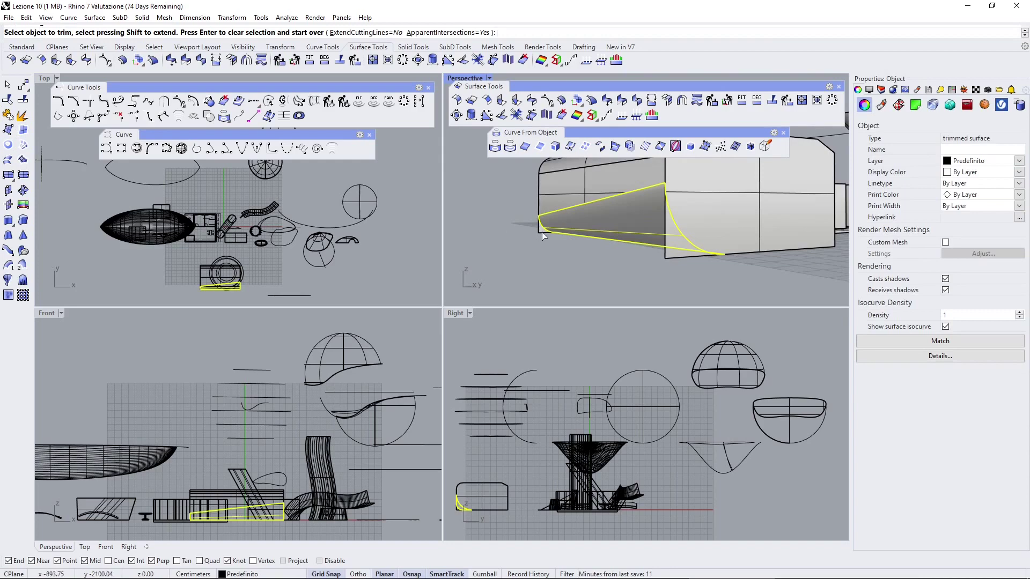
pyautogui.click(542, 232)
pyautogui.click(577, 261)
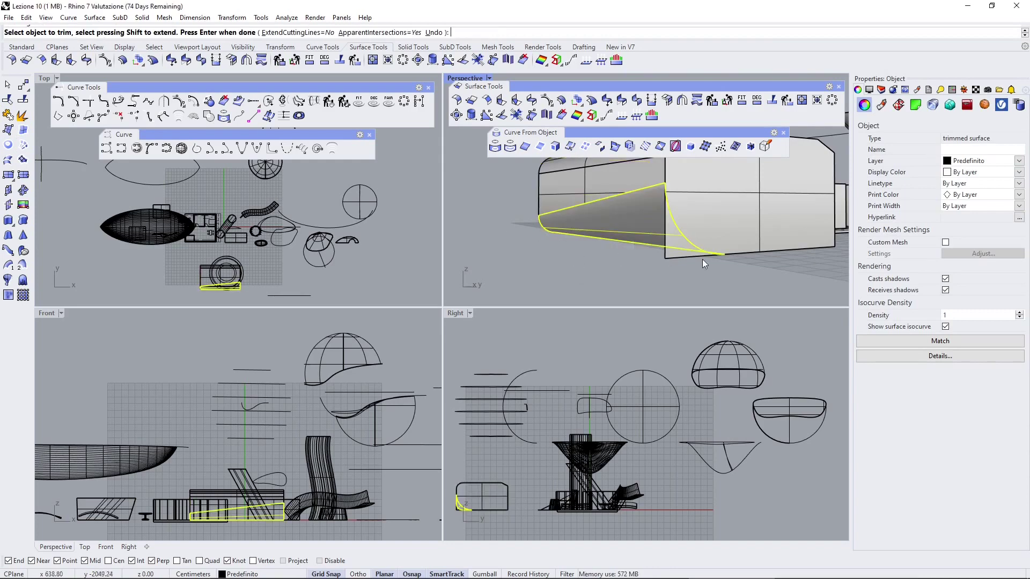
pyautogui.click(675, 256)
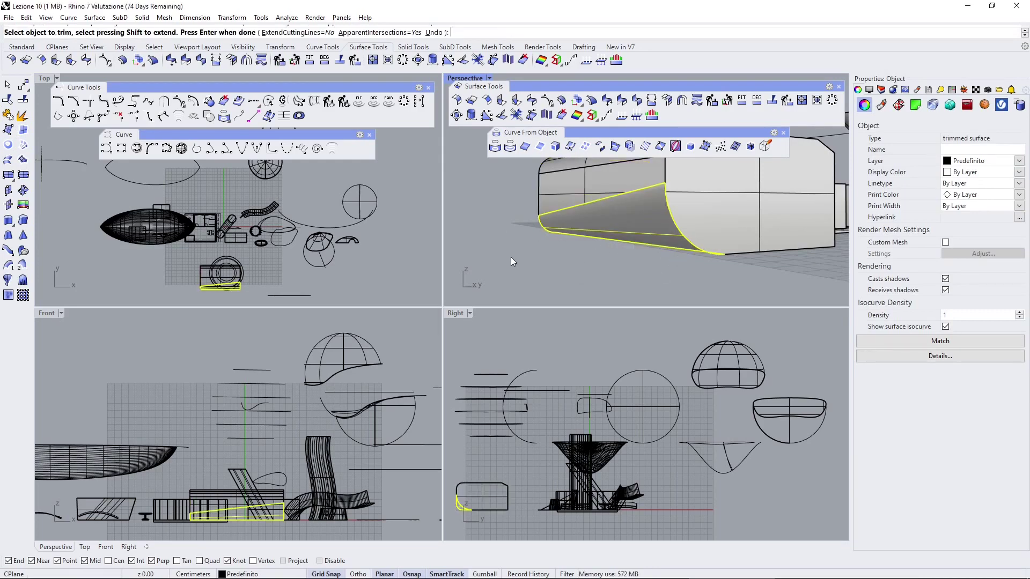
pyautogui.press('Return')
# Step: Offset all of the box's separate surfaces outward together by 10 as solids, with round corners and the input deleted
pyautogui.moveTo(628, 246); pyautogui.dragTo(601, 279, button='right')
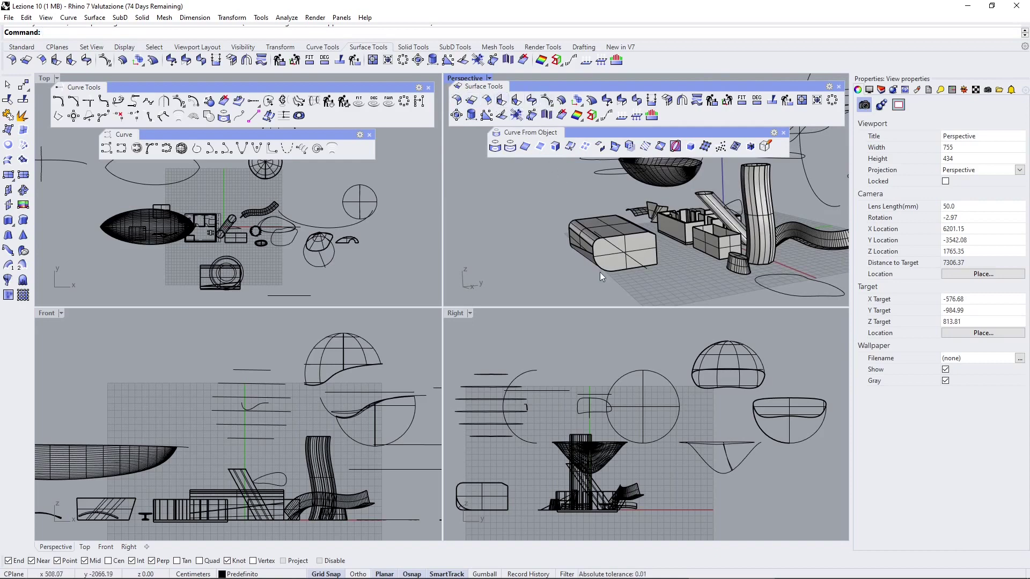
pyautogui.scroll(2, 599, 272)
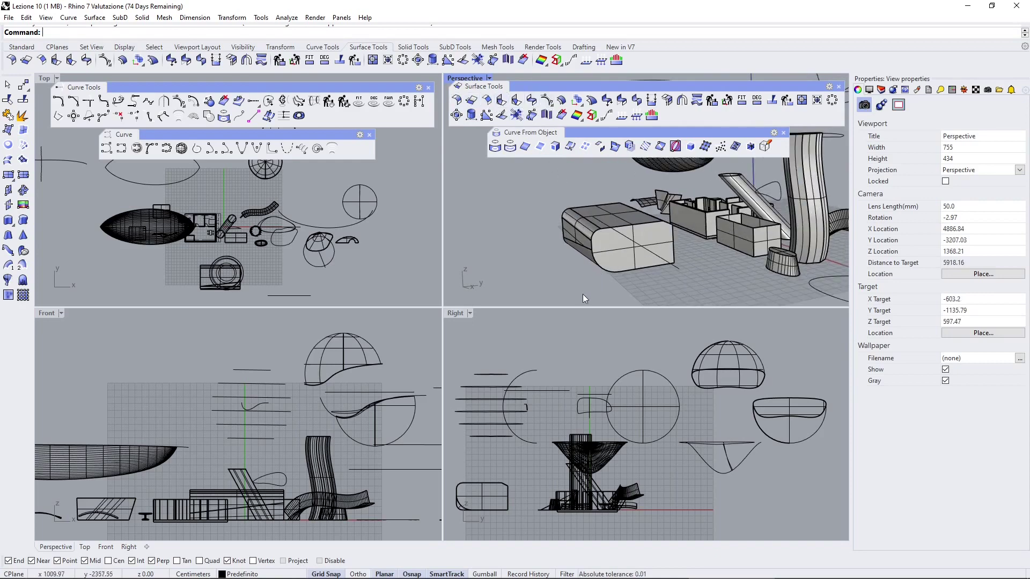
pyautogui.click(575, 101)
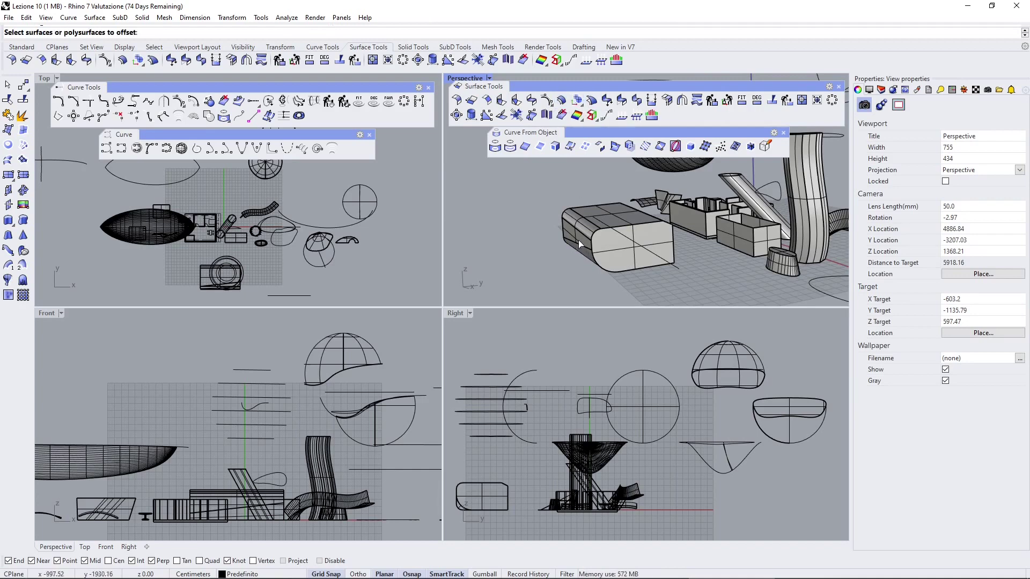
pyautogui.scroll(2, 579, 241)
pyautogui.moveTo(589, 246)
pyautogui.mouseDown(button='right')
pyautogui.moveTo(671, 232)
pyautogui.moveTo(628, 239)
pyautogui.moveTo(643, 247)
pyautogui.moveTo(596, 244)
pyautogui.mouseUp(button='right')
pyautogui.click(650, 256)
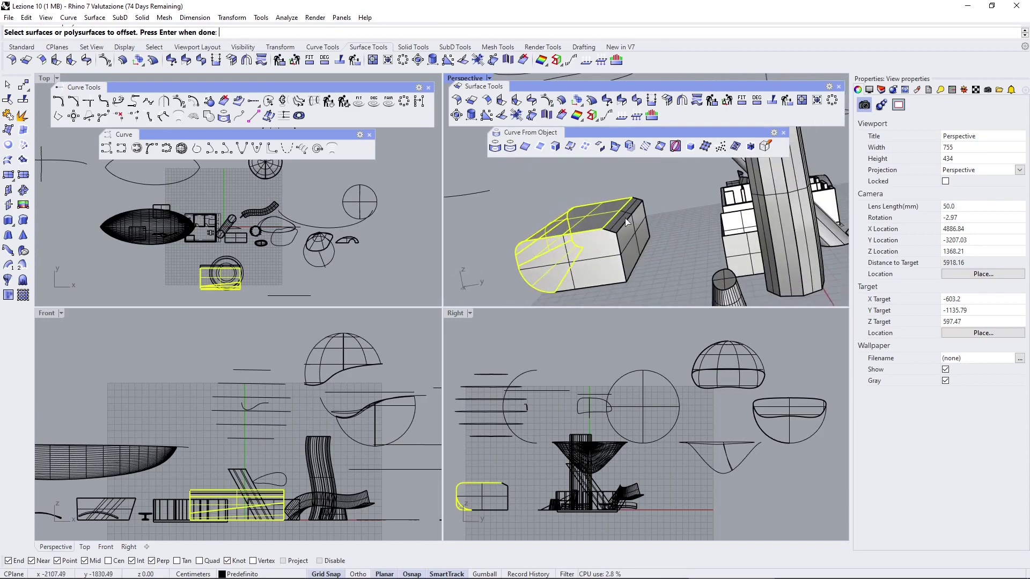
pyautogui.click(632, 244)
pyautogui.click(632, 243)
pyautogui.scroll(-2, 631, 194)
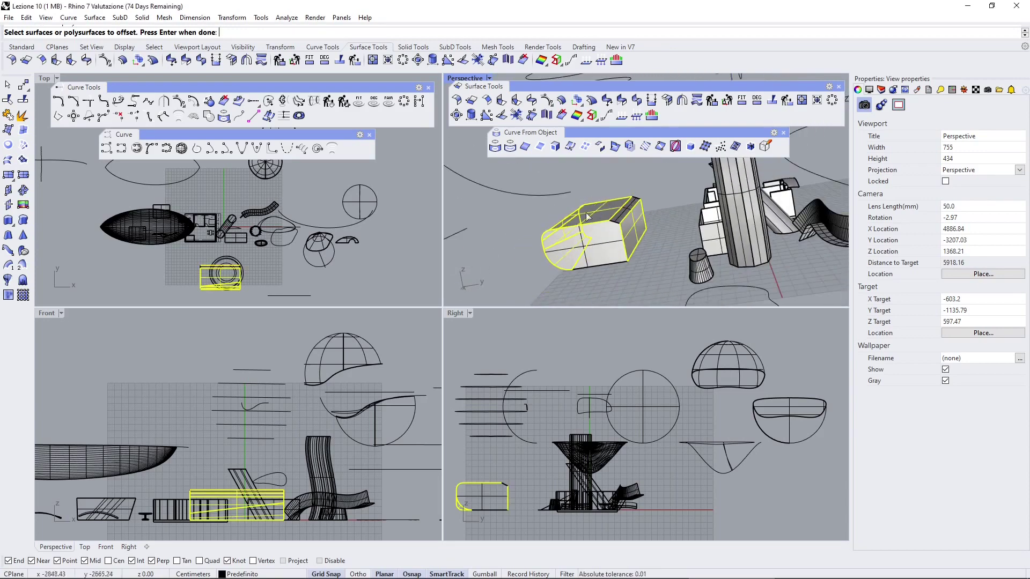
pyautogui.moveTo(632, 215); pyautogui.dragTo(581, 259, button='right')
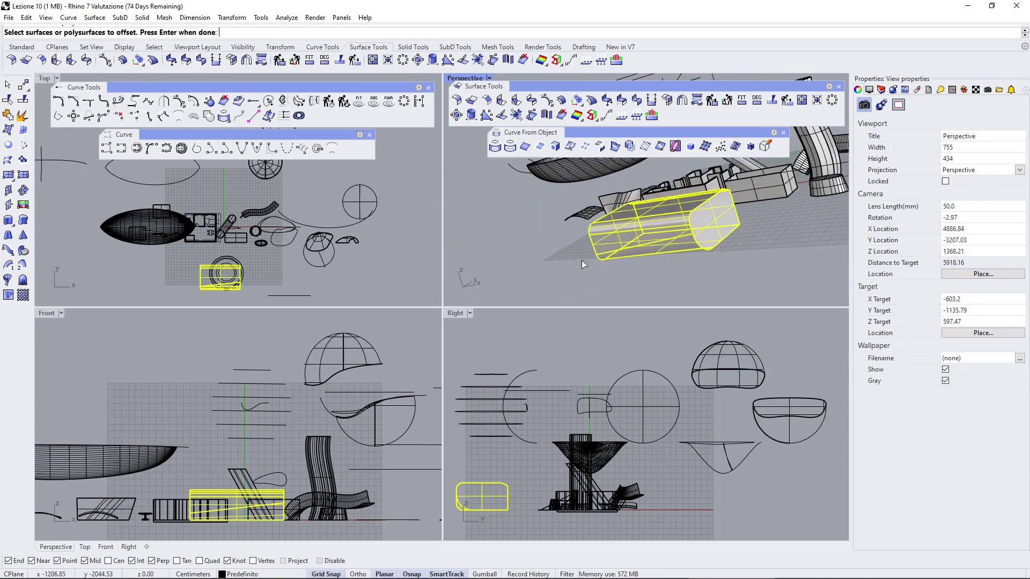
pyautogui.press('Return')
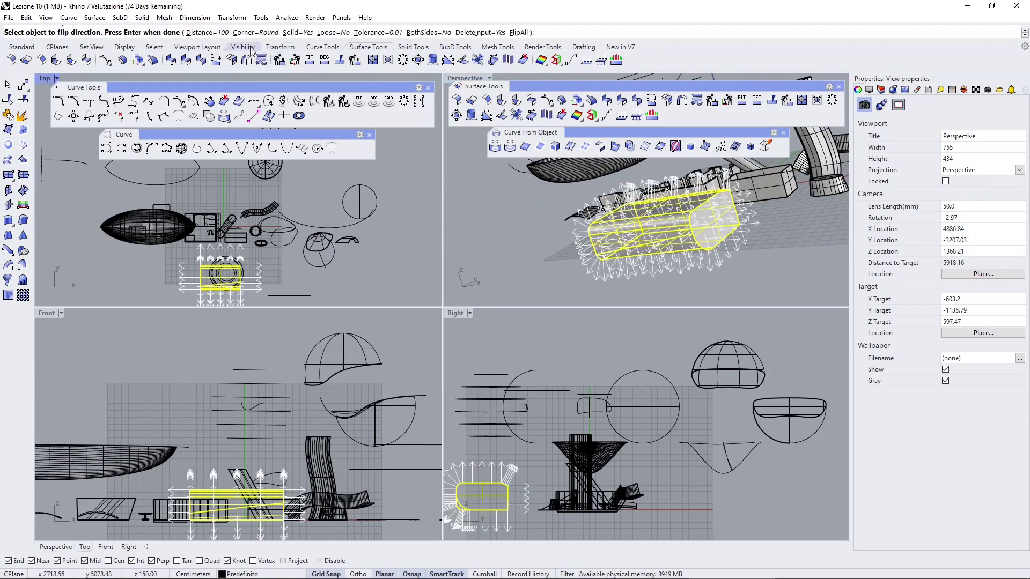
pyautogui.click(221, 34)
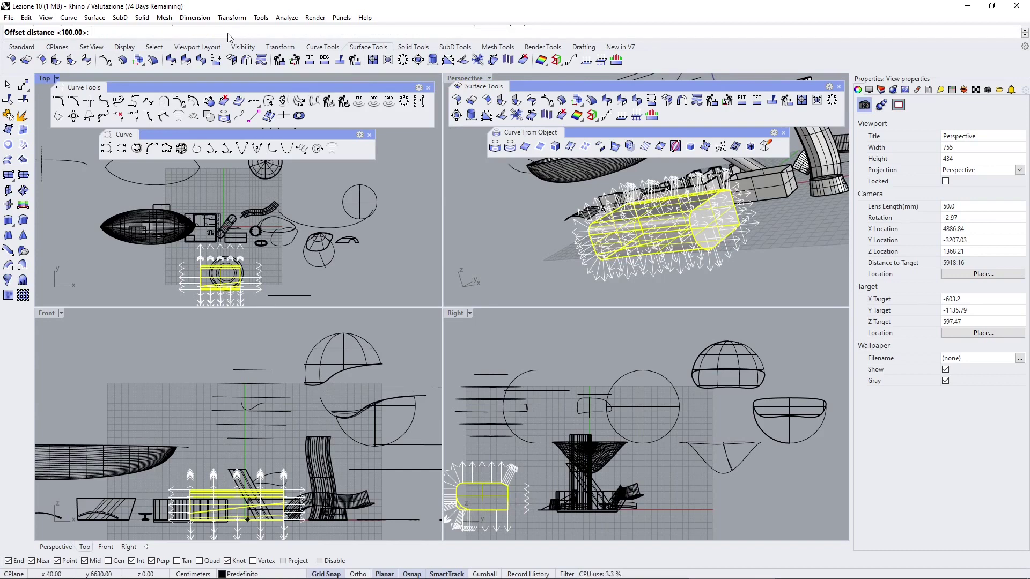
pyautogui.press('Return')
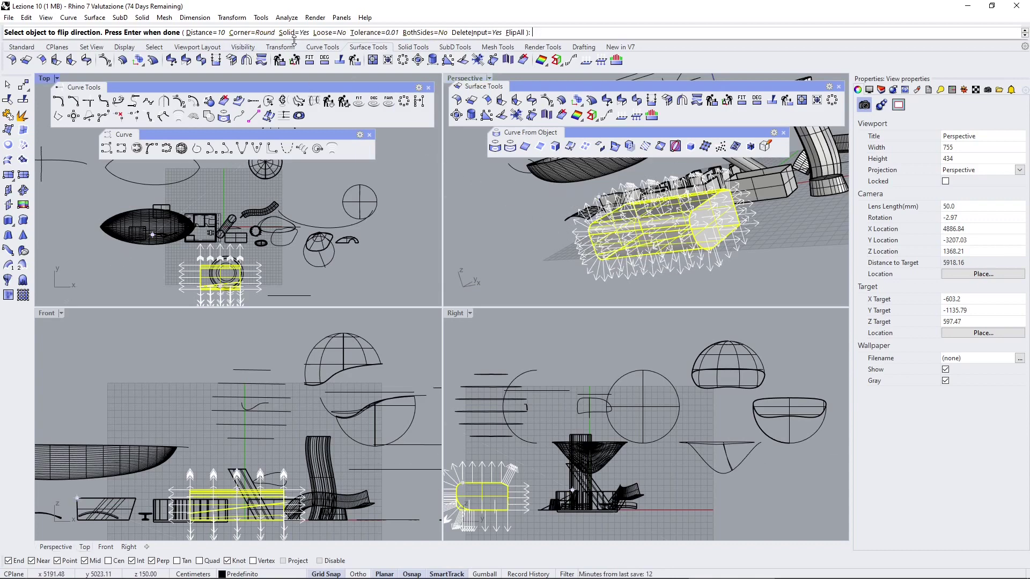
pyautogui.press('Return')
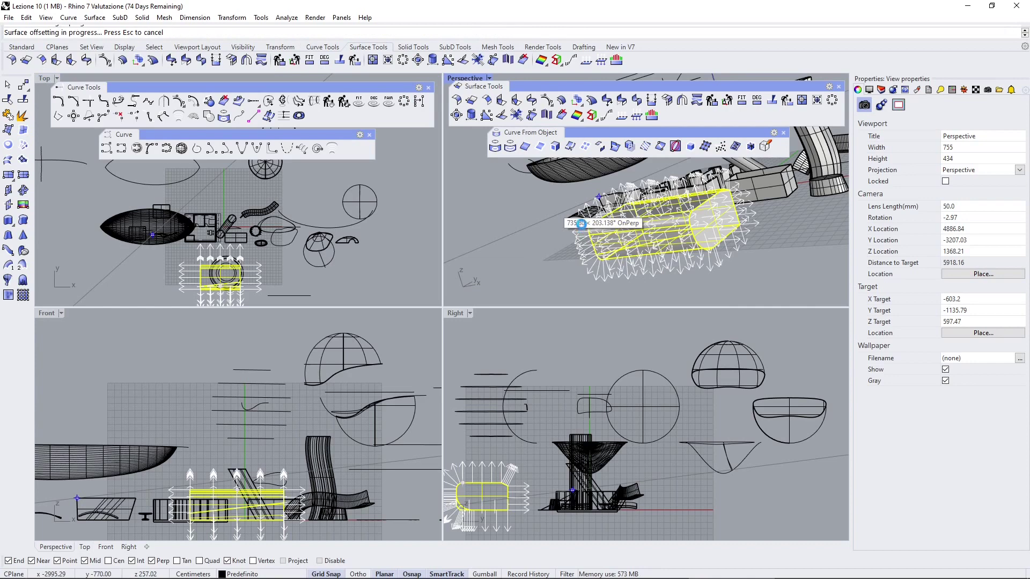
# Step: Pull the thickened end panel away from the box to inspect the separate offset pieces
pyautogui.moveTo(581, 224); pyautogui.dragTo(645, 235, button='right')
pyautogui.scroll(6, 619, 232)
pyautogui.click(619, 231)
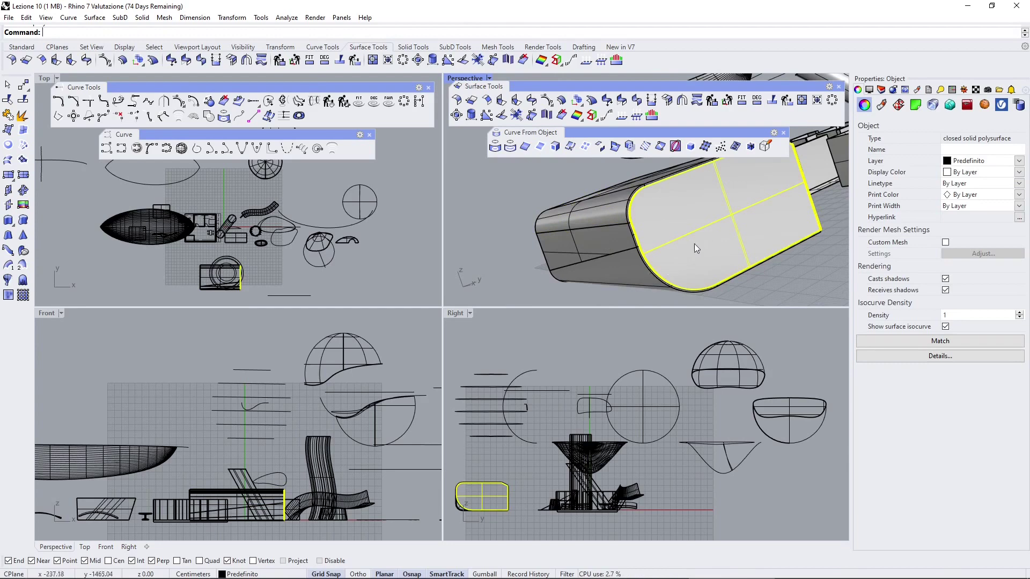
pyautogui.moveTo(718, 230); pyautogui.dragTo(784, 219)
pyautogui.click(622, 274)
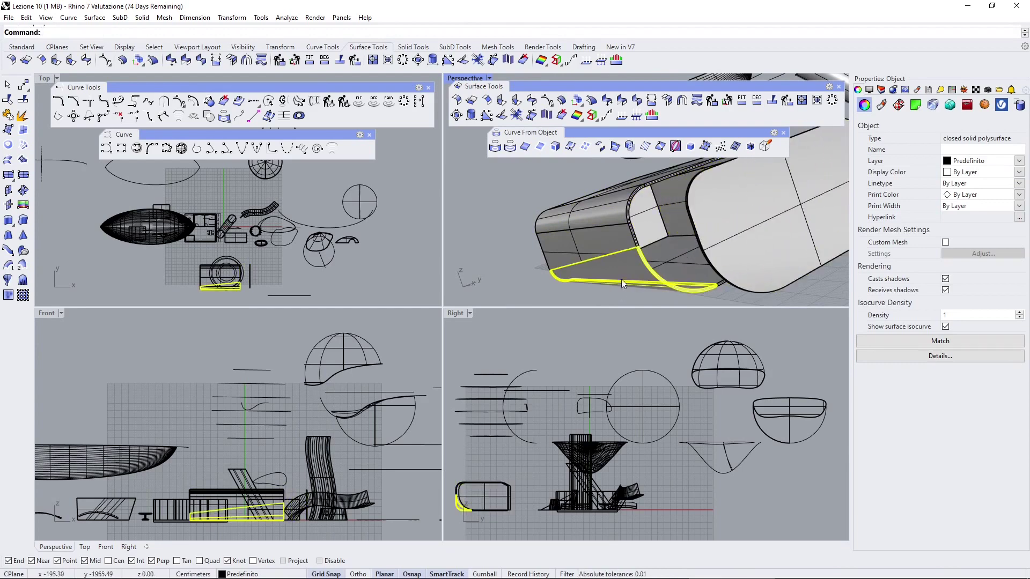
pyautogui.moveTo(626, 281); pyautogui.dragTo(646, 186)
pyautogui.moveTo(634, 207); pyautogui.dragTo(594, 258, button='right')
pyautogui.scroll(-6, 655, 238)
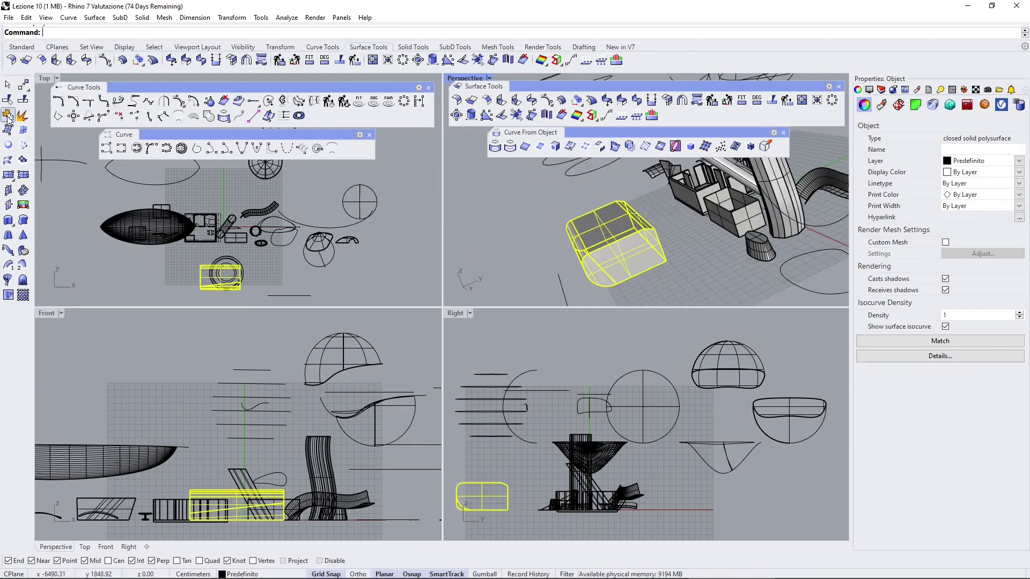
# Step: Offset the joined closed box by 10 as a solid with round corners
pyautogui.click(8, 117)
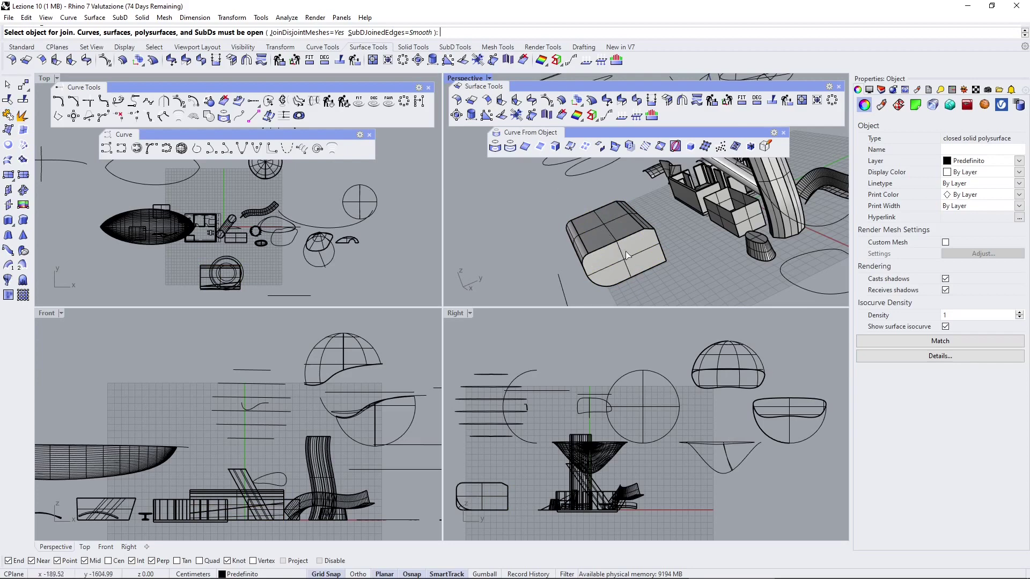
pyautogui.press('Escape')
pyautogui.click(595, 227)
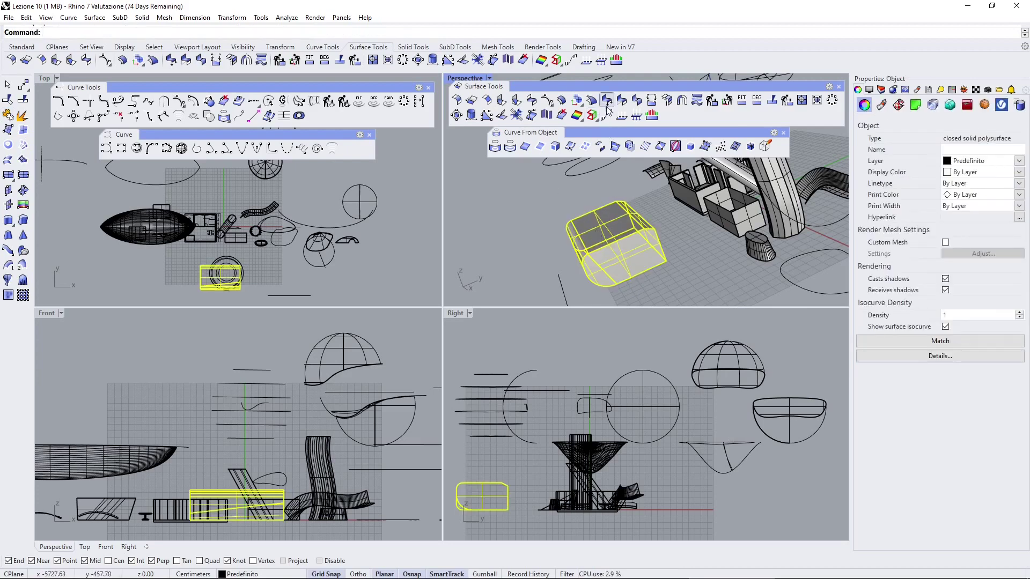
pyautogui.click(560, 101)
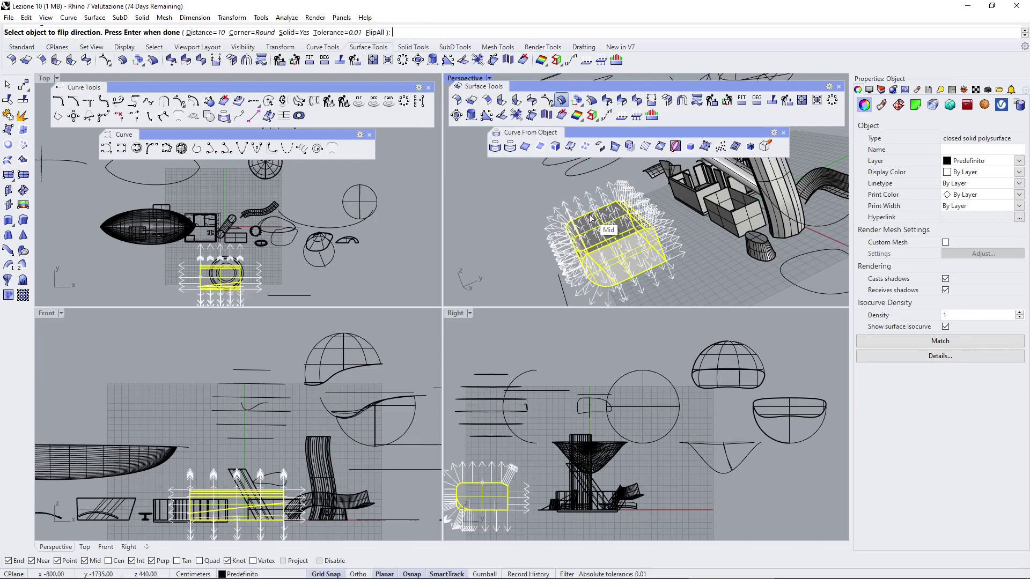
pyautogui.rightClick(589, 218)
# Step: Move the offset box sideways, clear of the neighbouring round object
pyautogui.moveTo(589, 218); pyautogui.dragTo(462, 220, button='right')
pyautogui.press('Escape')
pyautogui.scroll(6, 699, 244)
pyautogui.scroll(-4, 579, 210)
pyautogui.moveTo(670, 230); pyautogui.dragTo(603, 231, button='right')
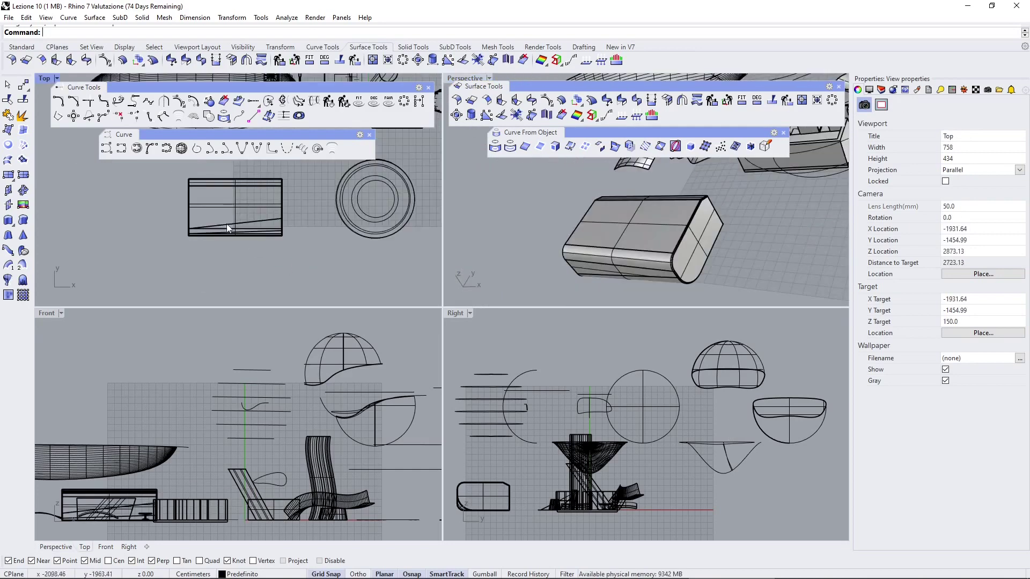
# Step: Draw a closed degree 3 control point curve with five points over the box in the Top view
pyautogui.moveTo(227, 228); pyautogui.dragTo(245, 239, button='right')
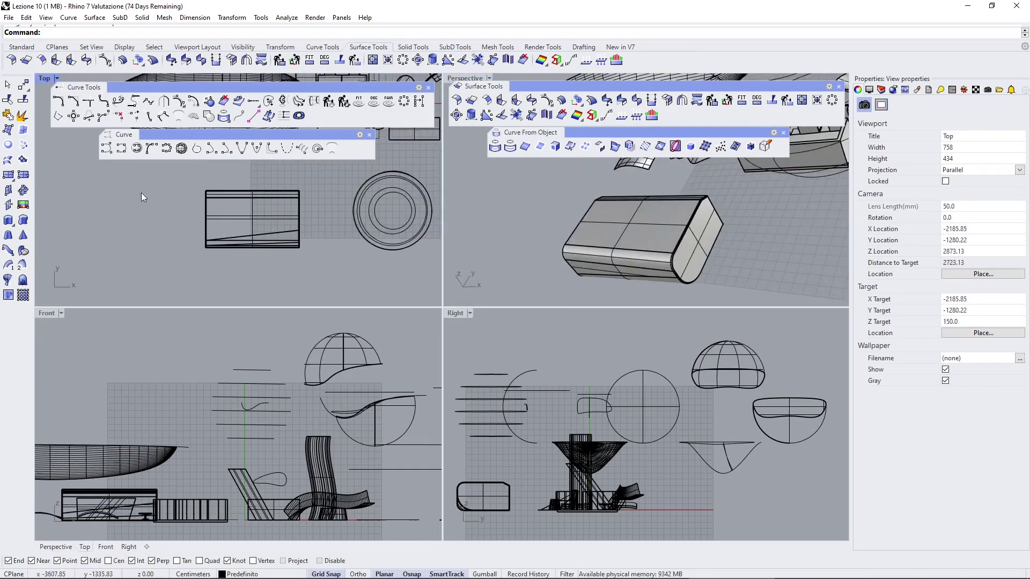
pyautogui.click(111, 151)
pyautogui.scroll(4, 236, 214)
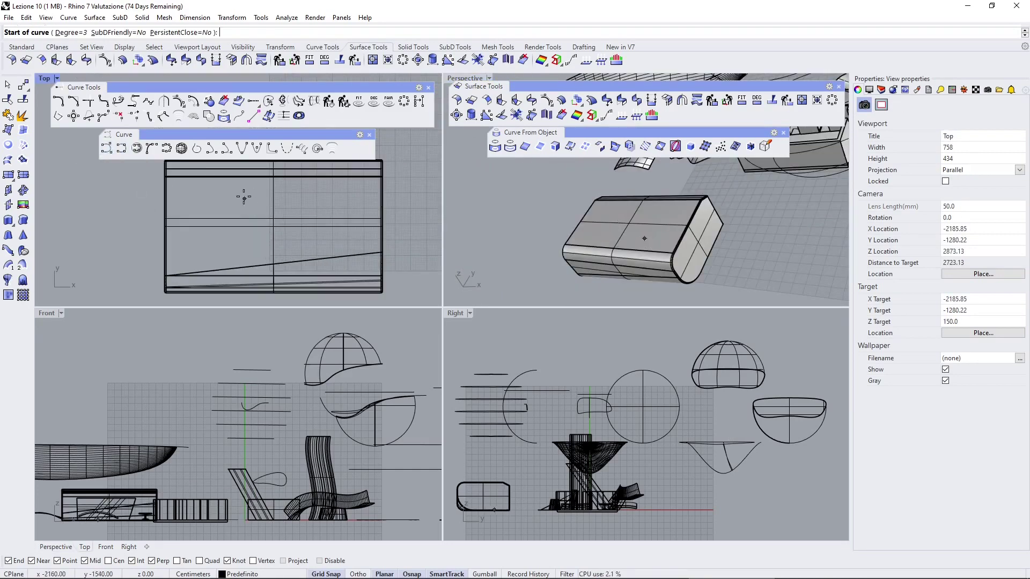
pyautogui.click(240, 192)
pyautogui.click(200, 209)
pyautogui.click(190, 246)
pyautogui.click(249, 255)
pyautogui.click(299, 224)
pyautogui.click(239, 192)
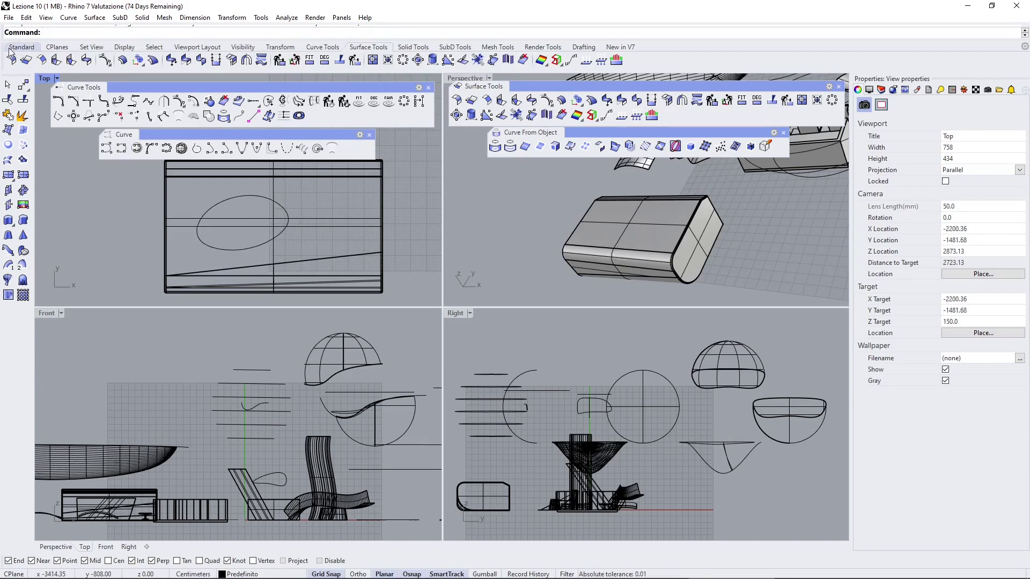
# Step: Raise the closed curve straight up in the Front view so that it sits well above the box
pyautogui.click(244, 197)
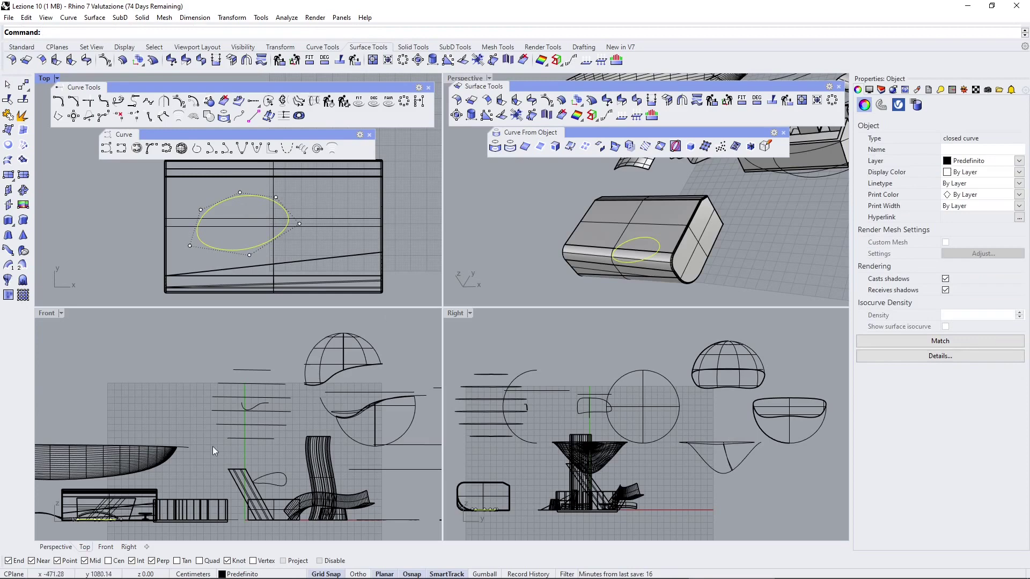
pyautogui.scroll(-5, 211, 441)
pyautogui.scroll(7, 148, 479)
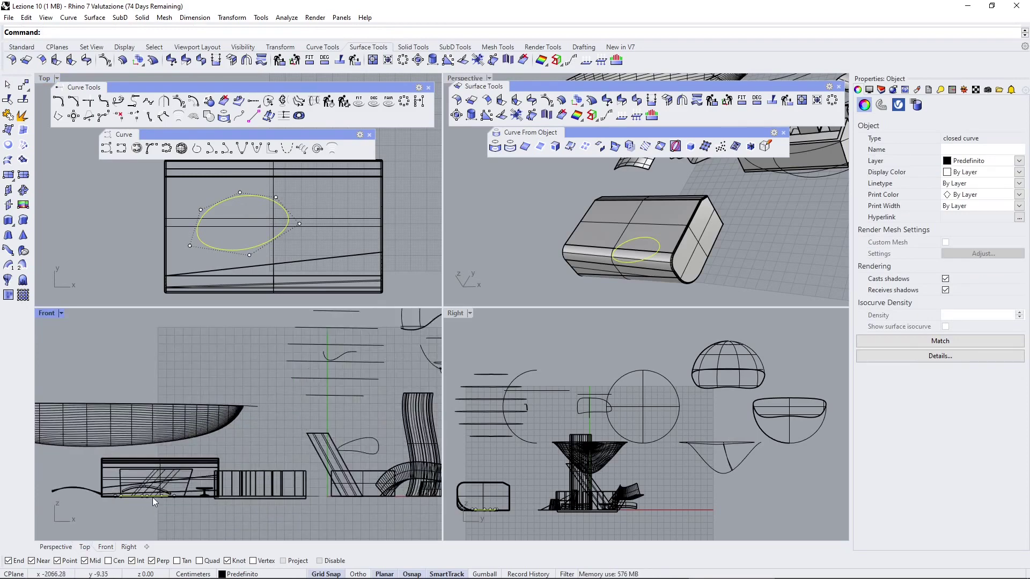
pyautogui.moveTo(153, 496); pyautogui.dragTo(154, 348)
pyautogui.press('Escape')
pyautogui.click(594, 227)
pyautogui.press('Escape')
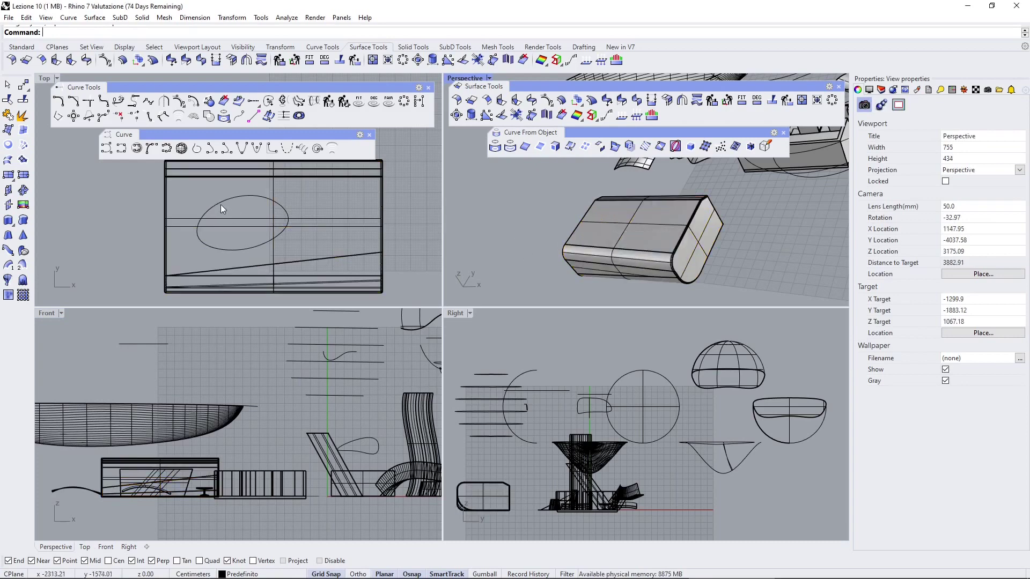
# Step: Trim the box in the Top view with the closed curve as cutting object, removing the area inside the outline
pyautogui.scroll(2, 240, 241)
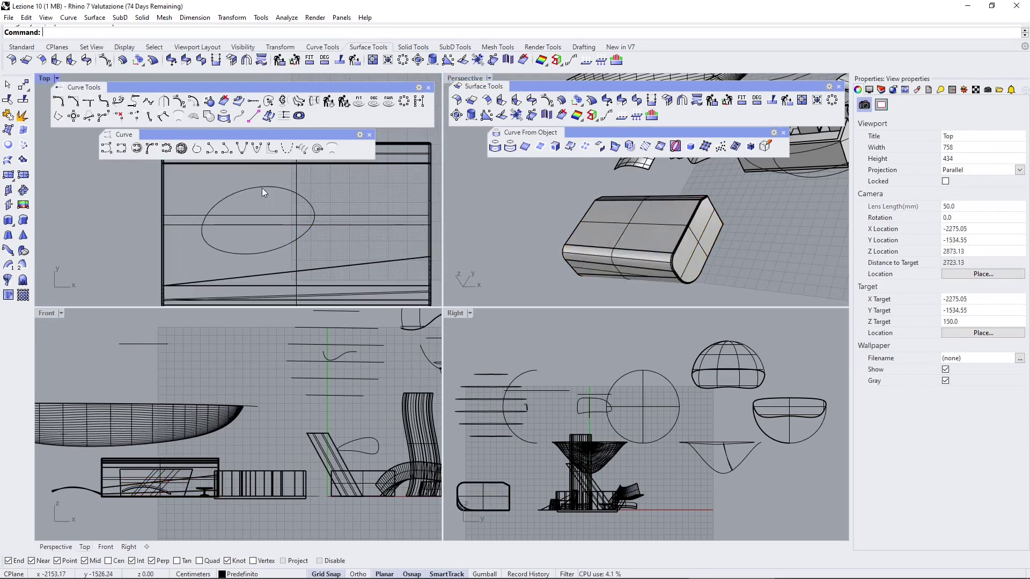
pyautogui.click(7, 99)
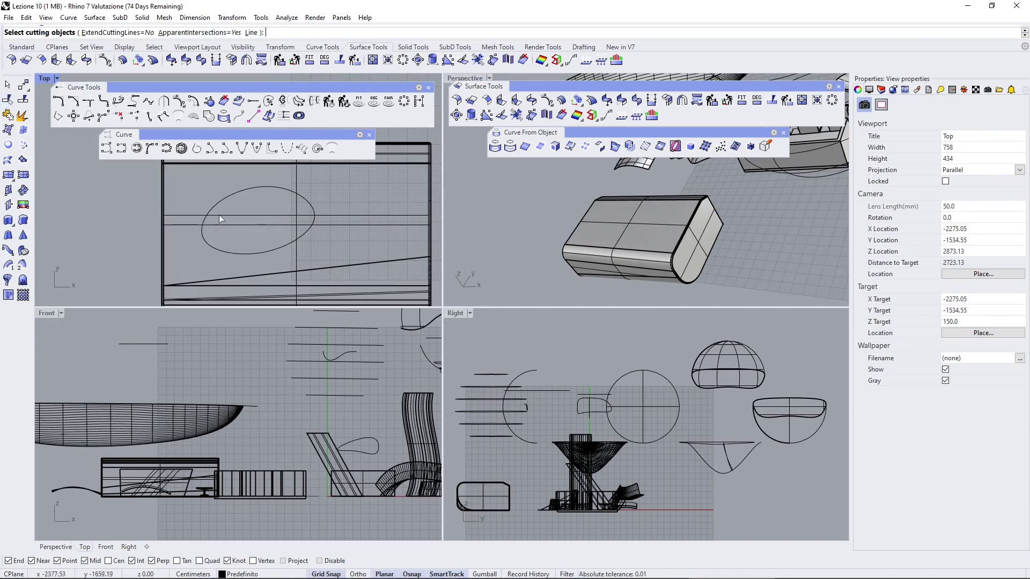
pyautogui.click(242, 191)
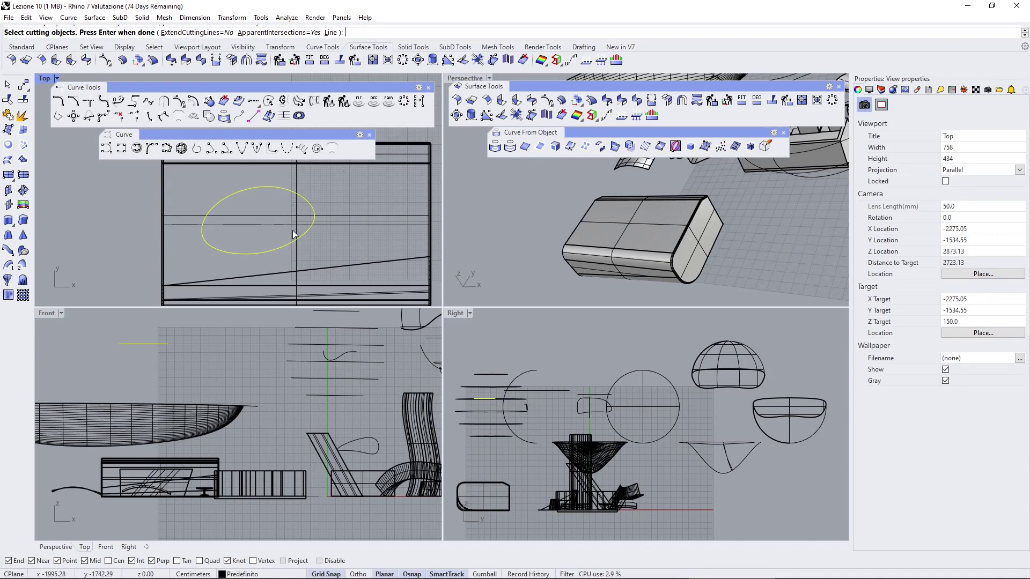
pyautogui.press('Return')
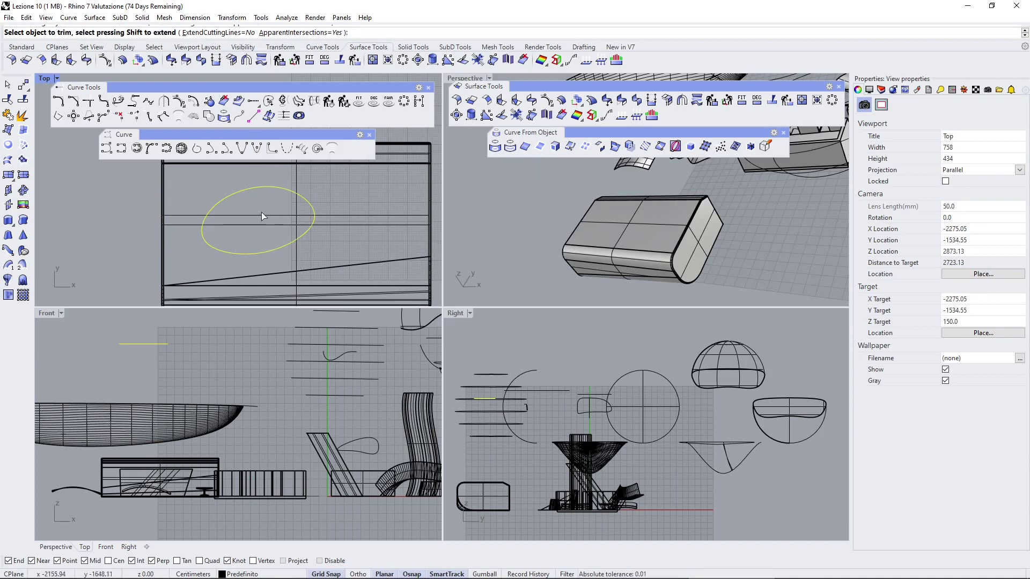
pyautogui.click(268, 217)
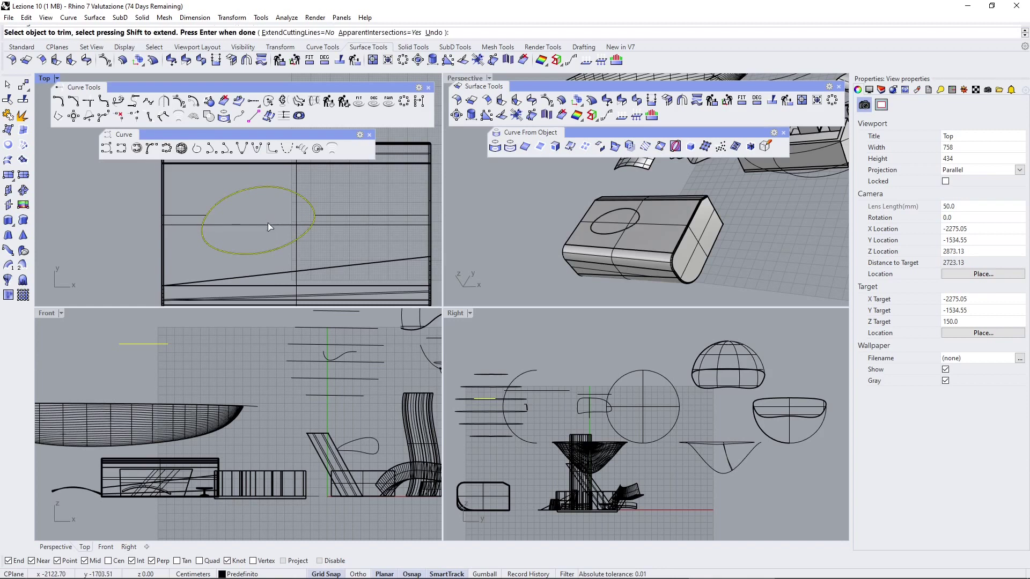
# Step: Trim away the remaining wall layer inside the closed curve to open the hole through the thick top of the box
pyautogui.click(241, 226)
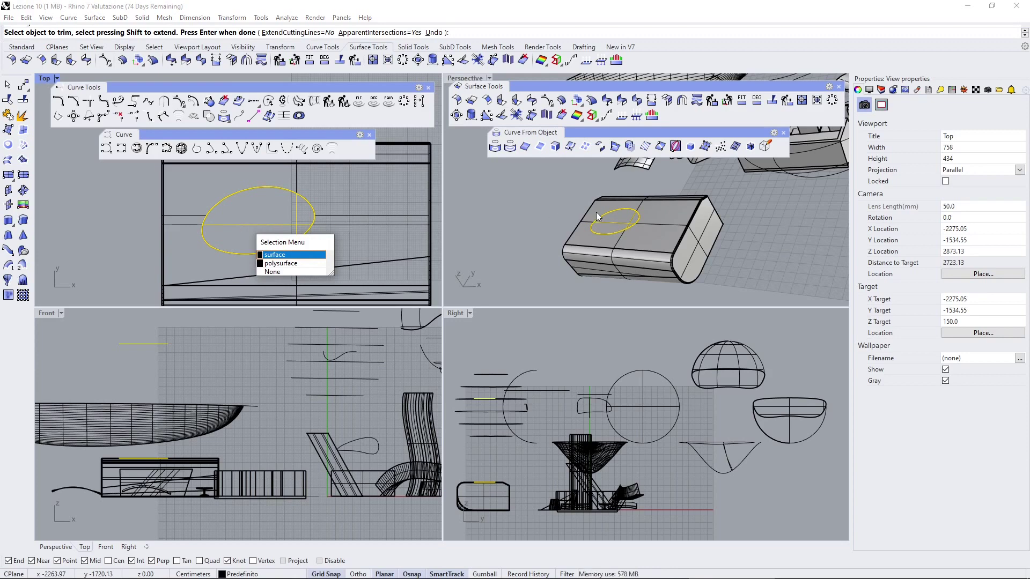
pyautogui.click(265, 263)
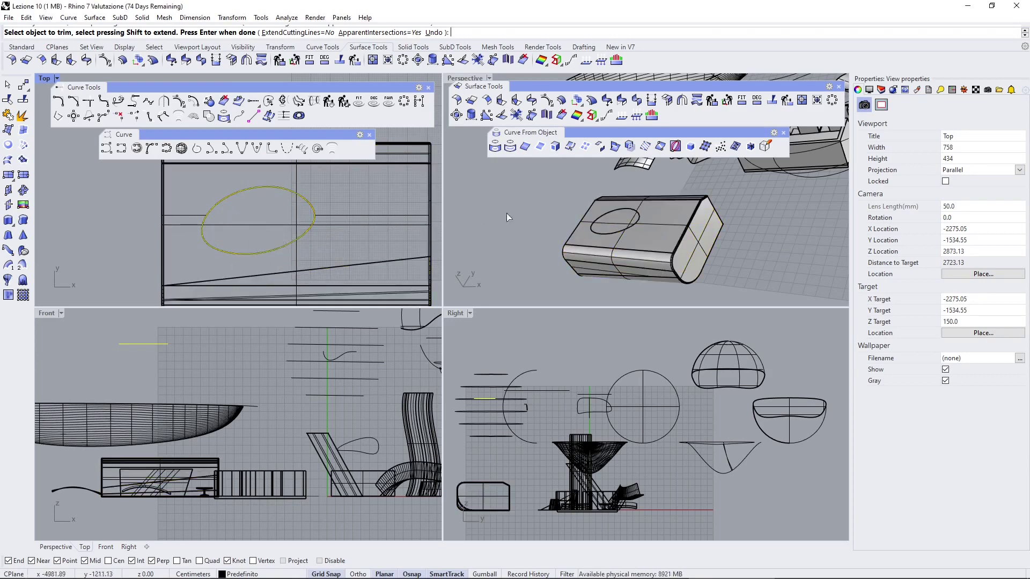
pyautogui.click(600, 222)
pyautogui.scroll(8, 616, 228)
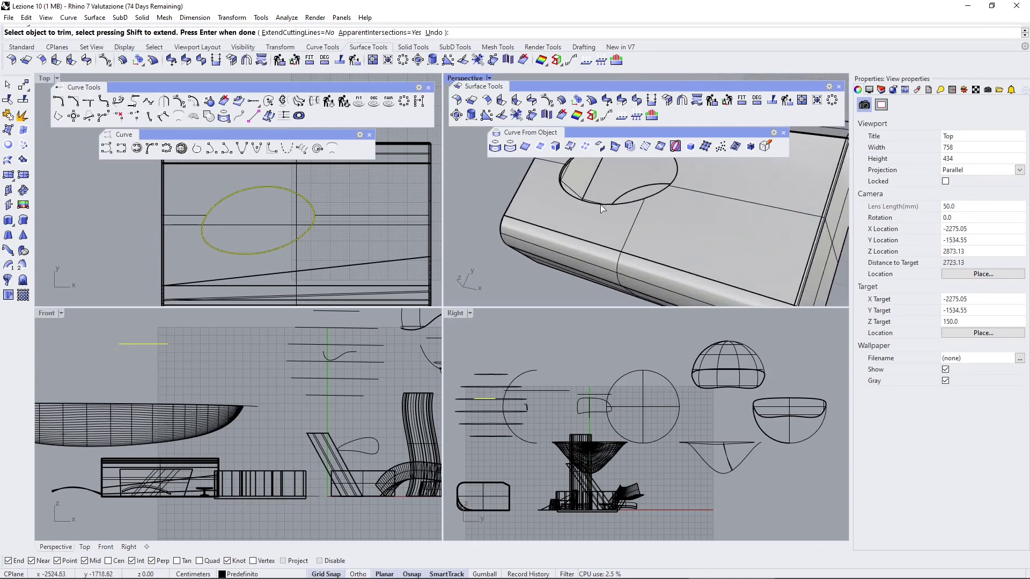